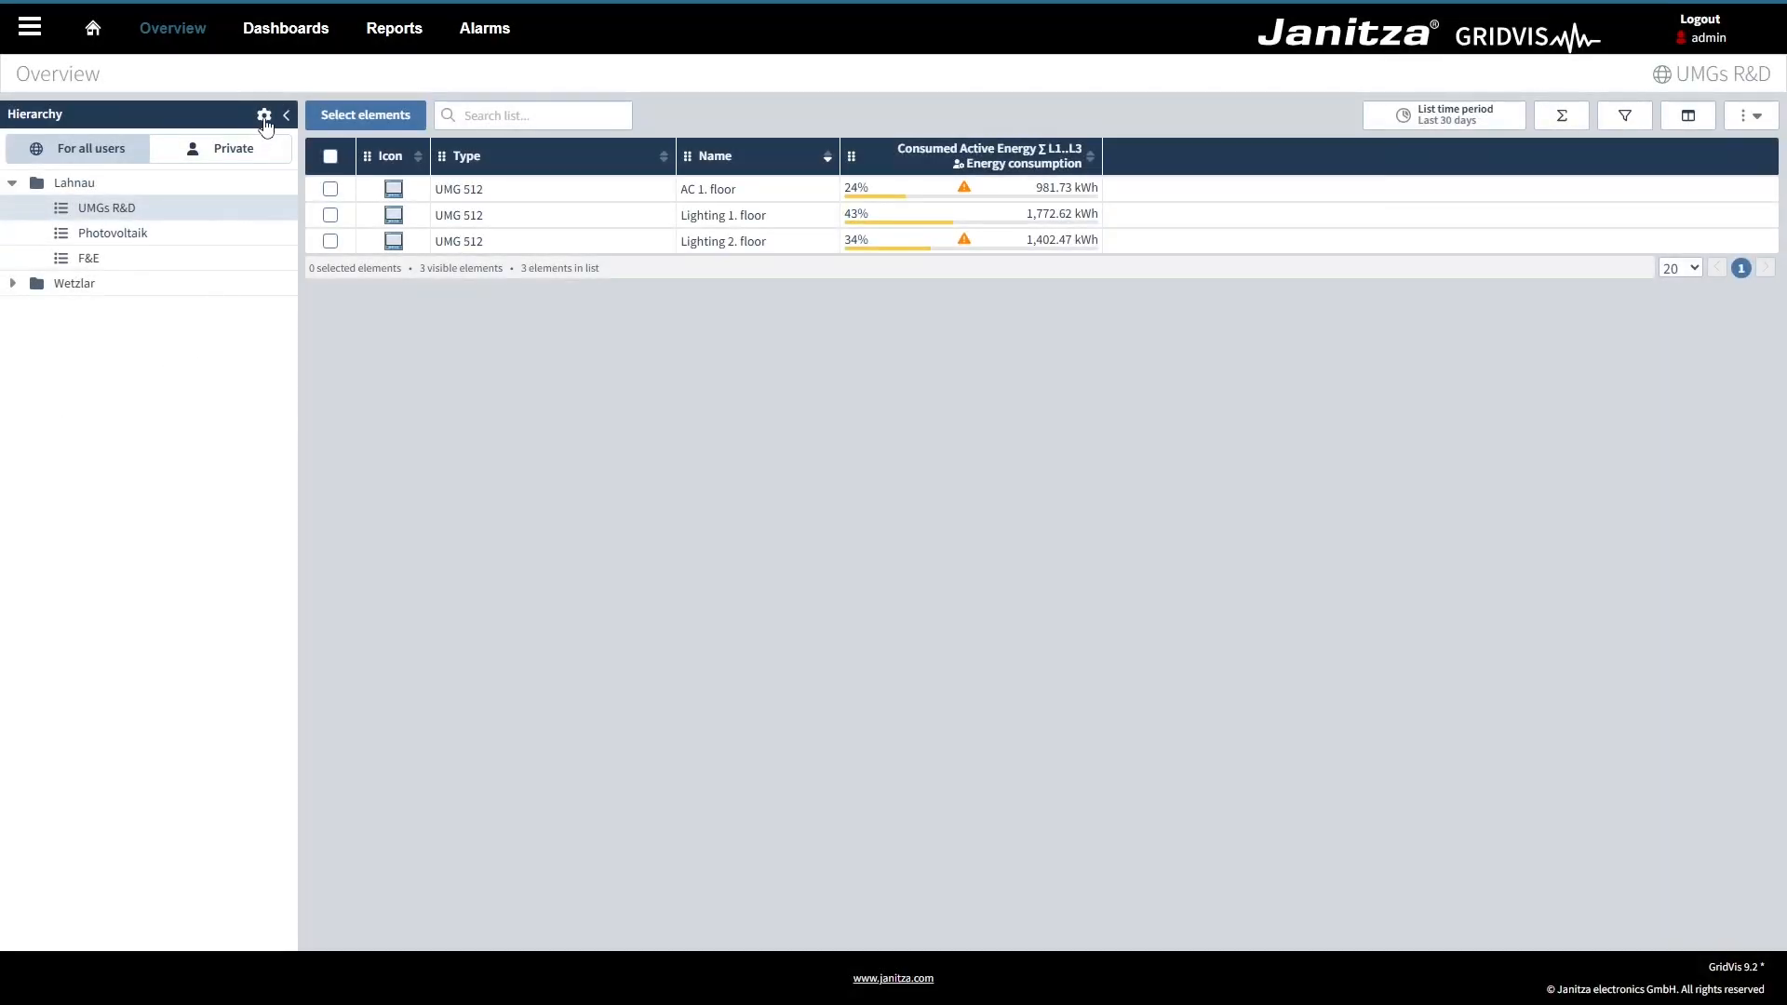
- Edit the hierarchy: move Devices Office from Private into the shared Lahnau folder and copy UMGs R&D into the private Unsorted Lists
left_click(265, 117)
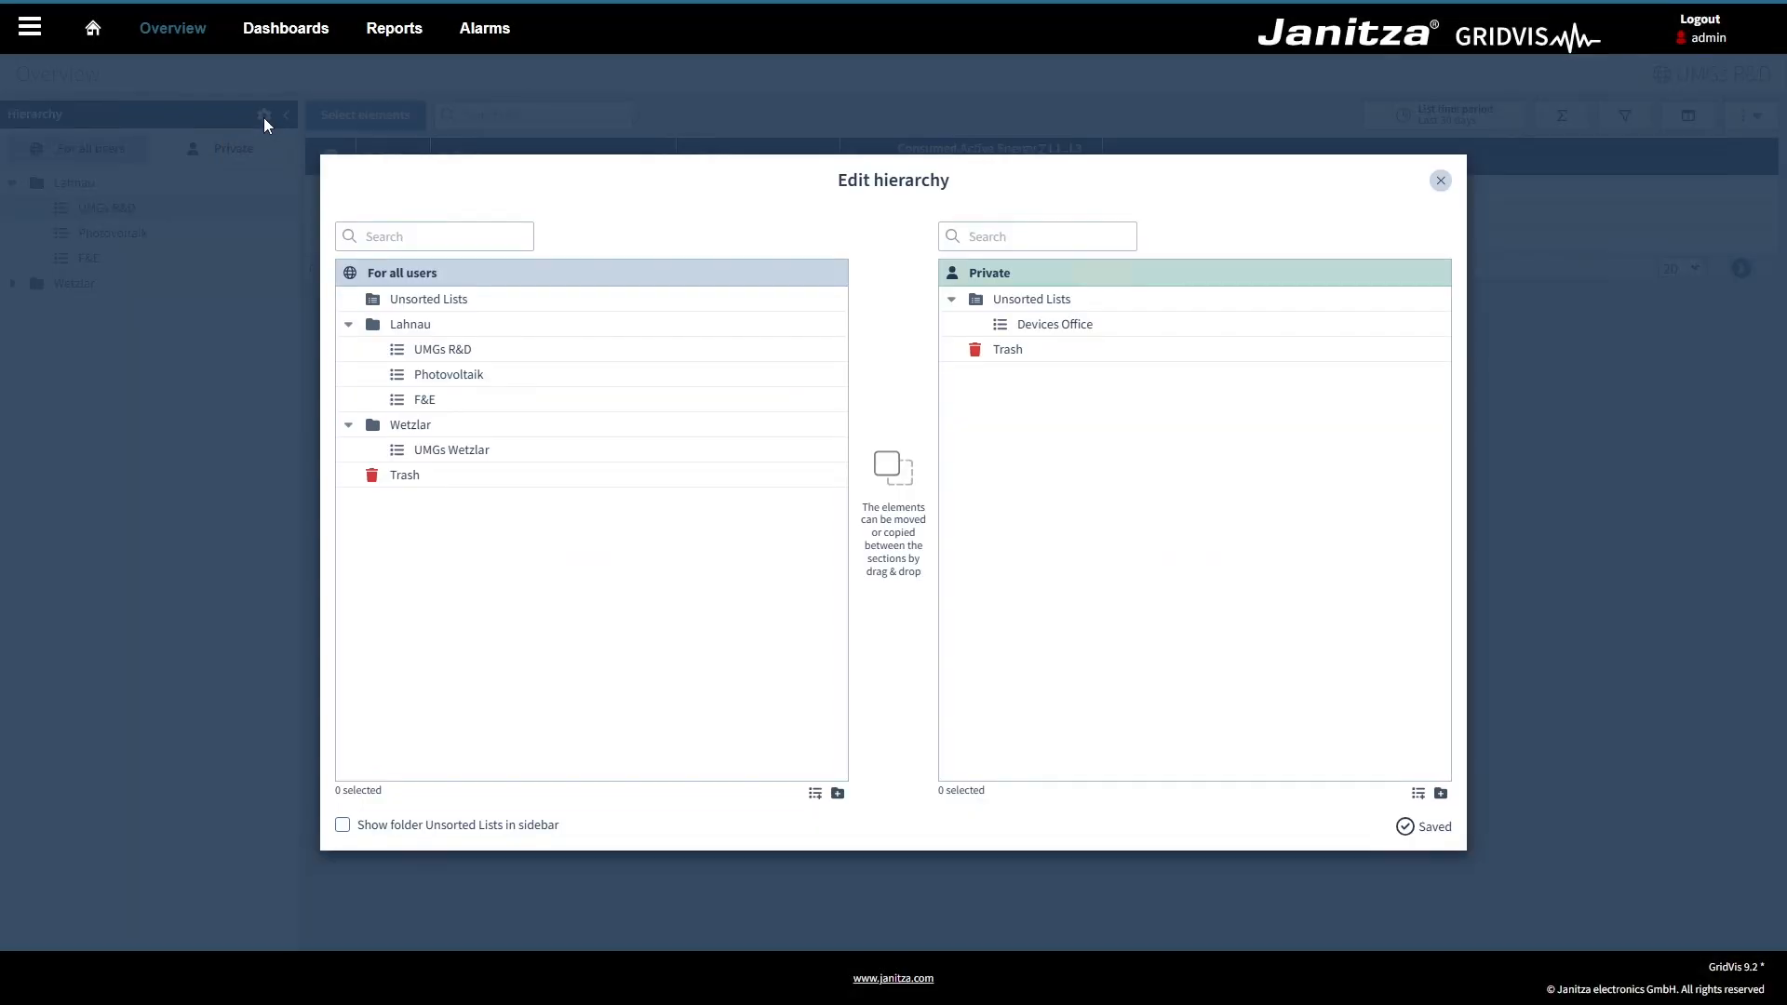
mouse_move(1039, 331)
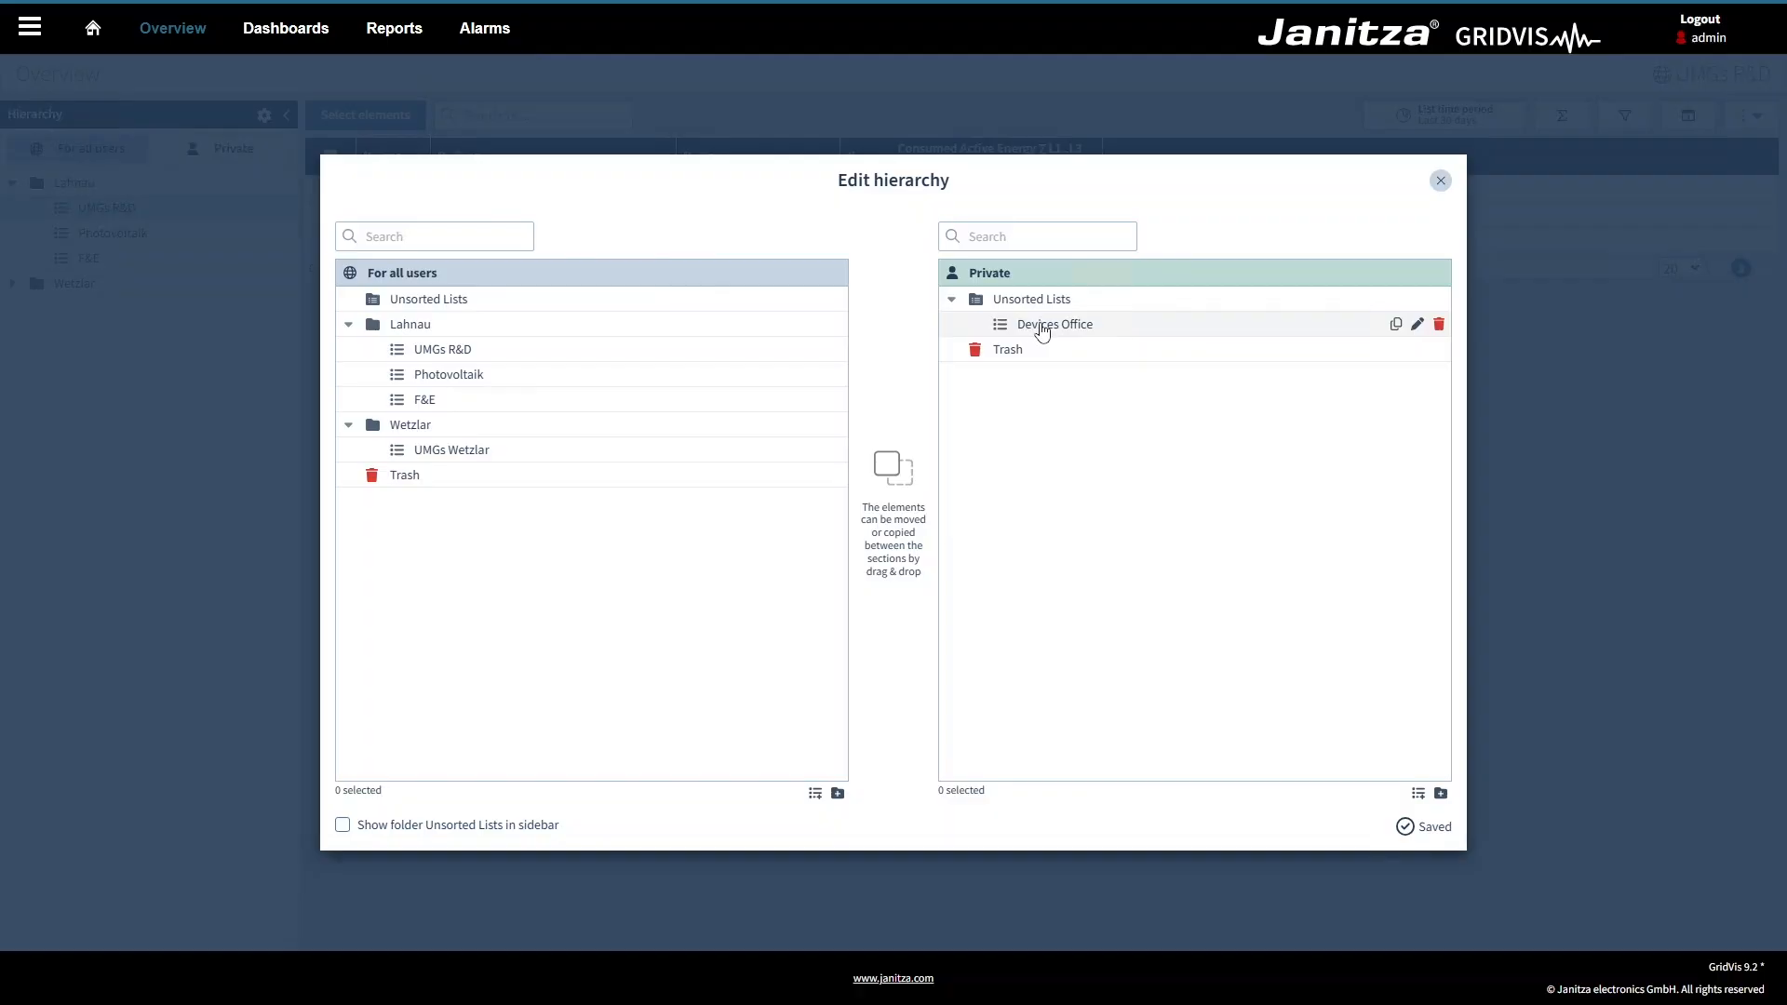
left_click_drag(1038, 330, 511, 415)
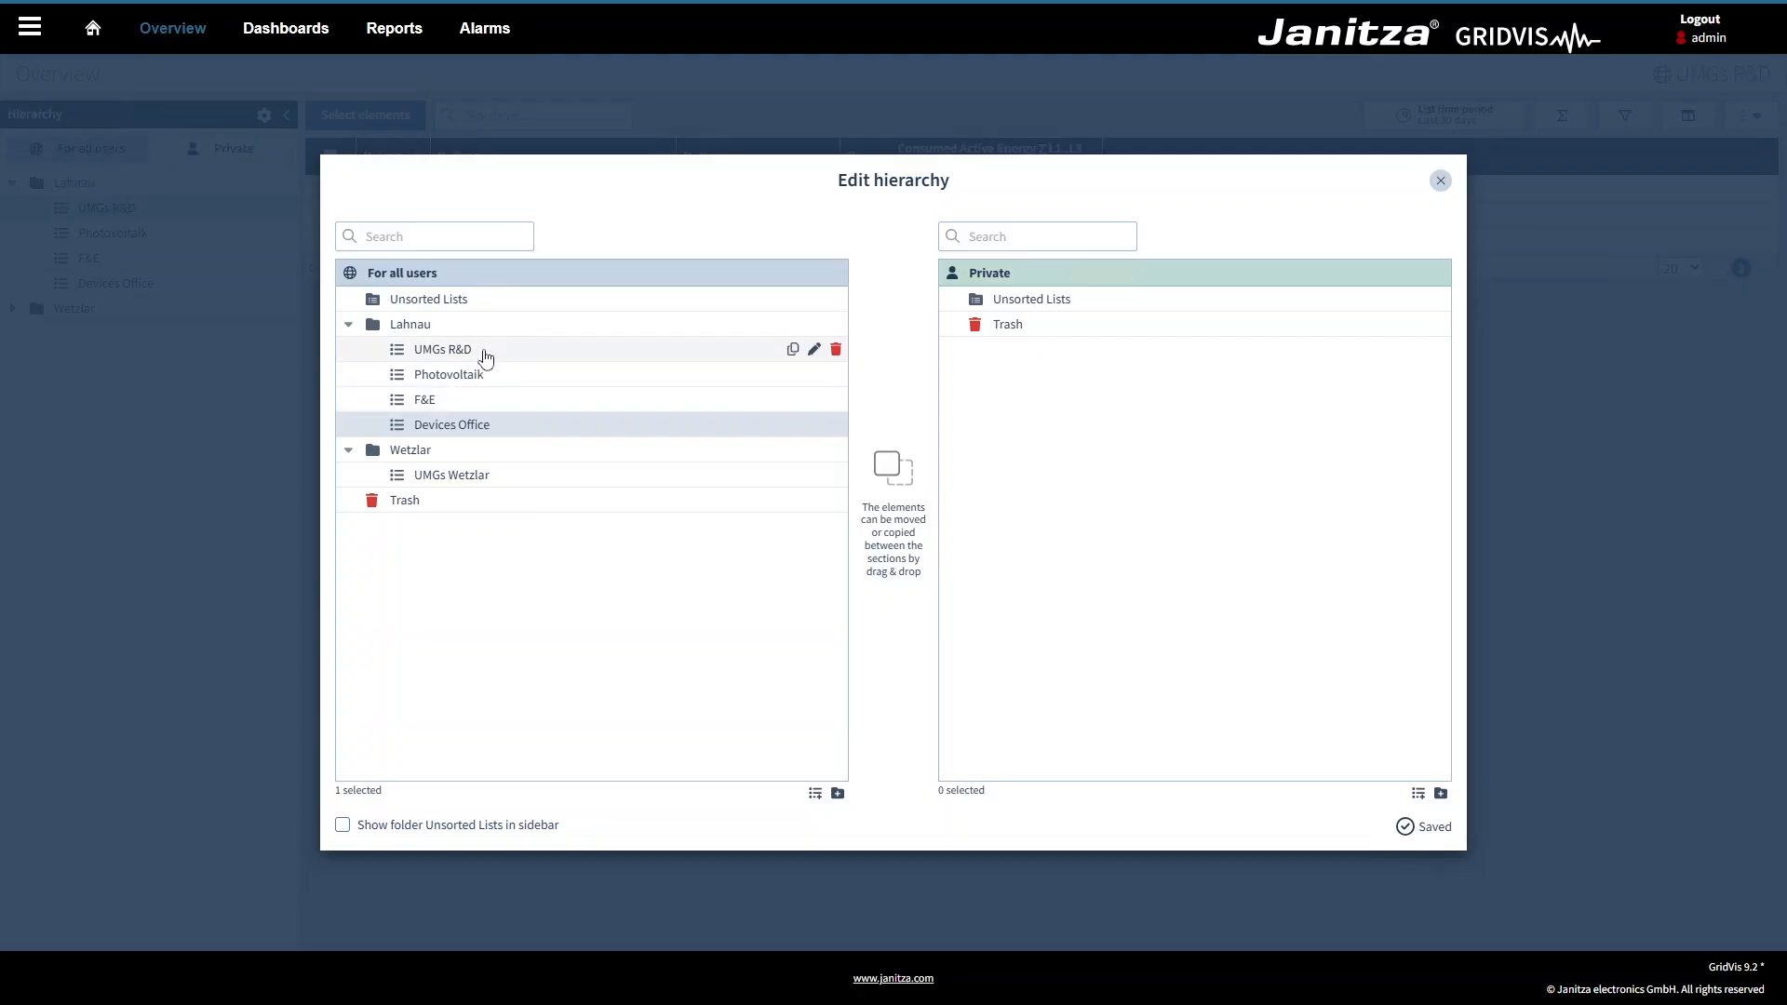
left_click_drag(485, 358, 1017, 296)
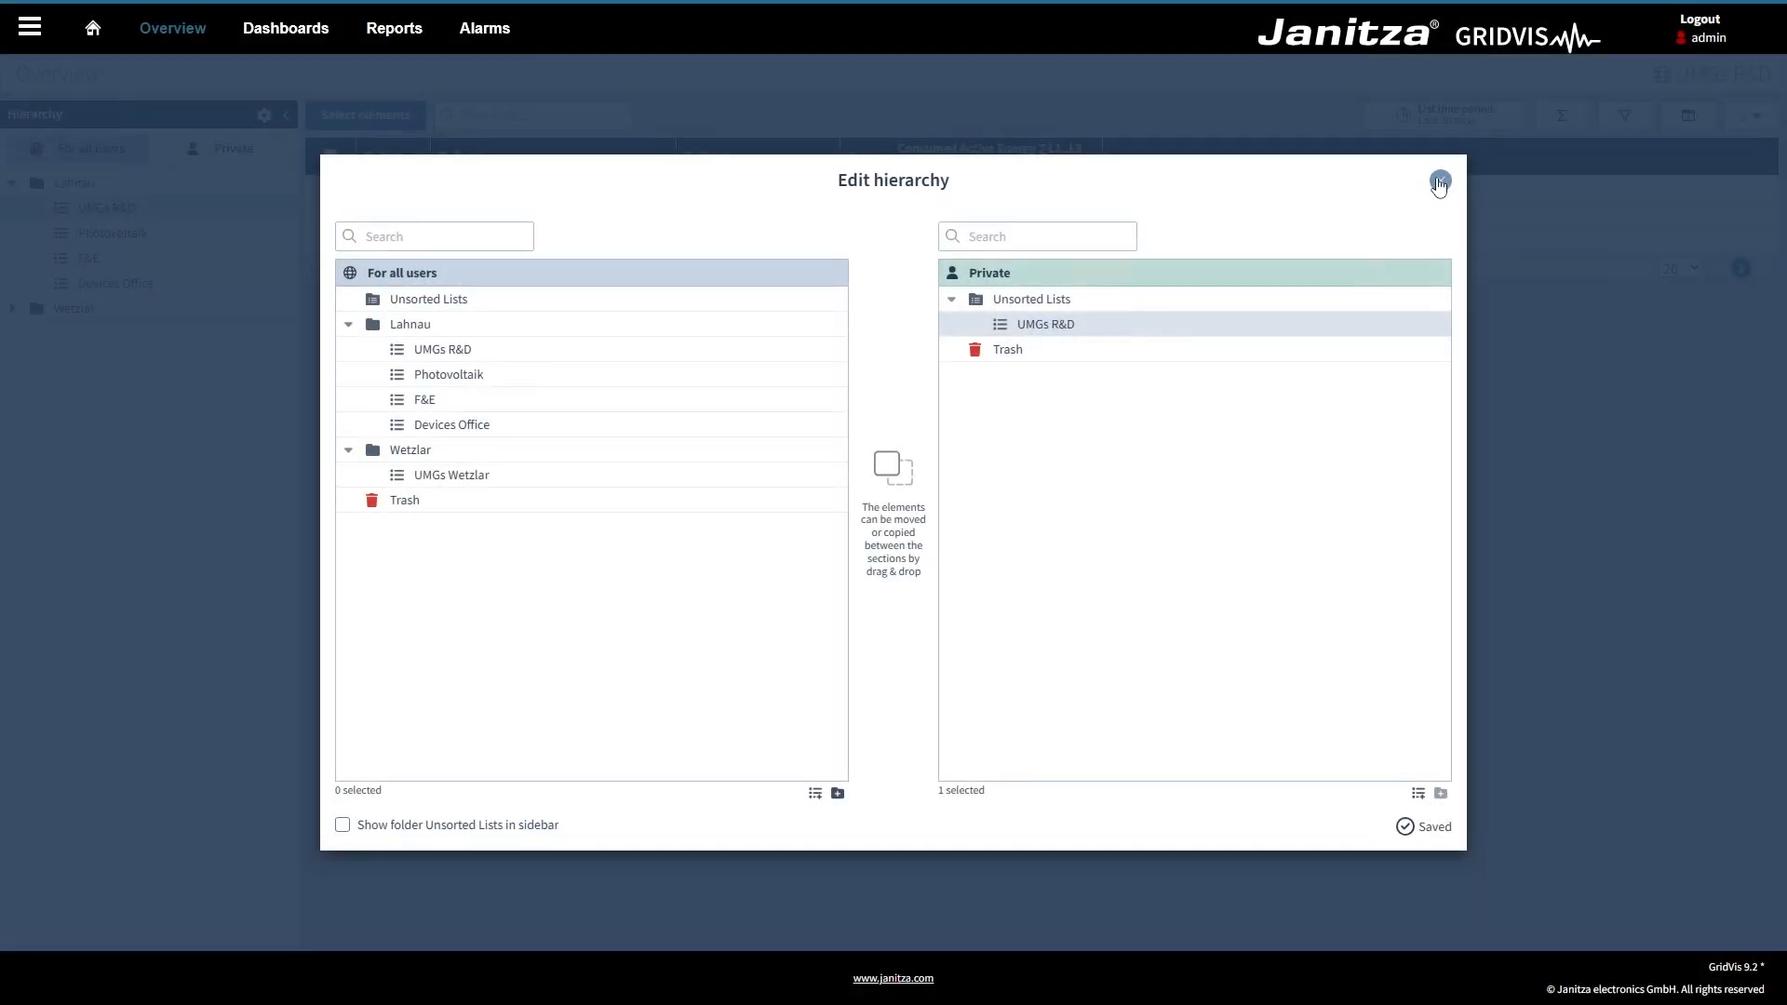
left_click(1440, 181)
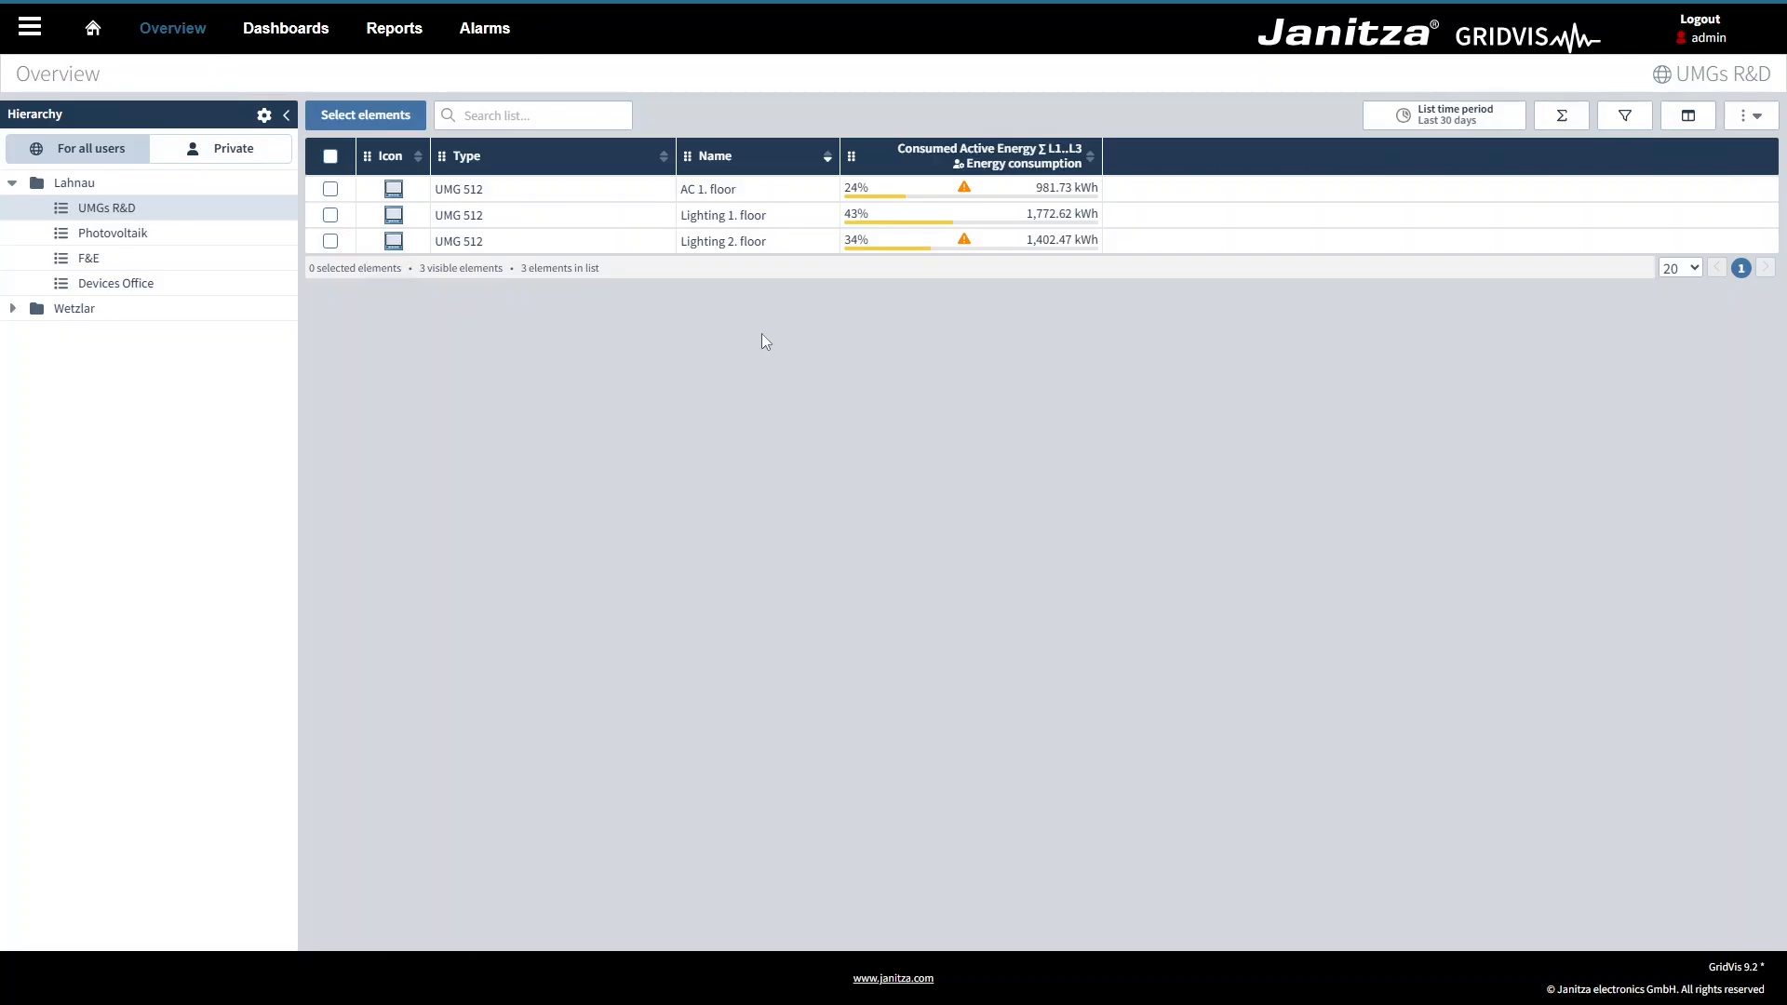
- Add the UMG 96-PQ-L-LP group with its AC 2. floor device to the UMGs R&D list
left_click(383, 125)
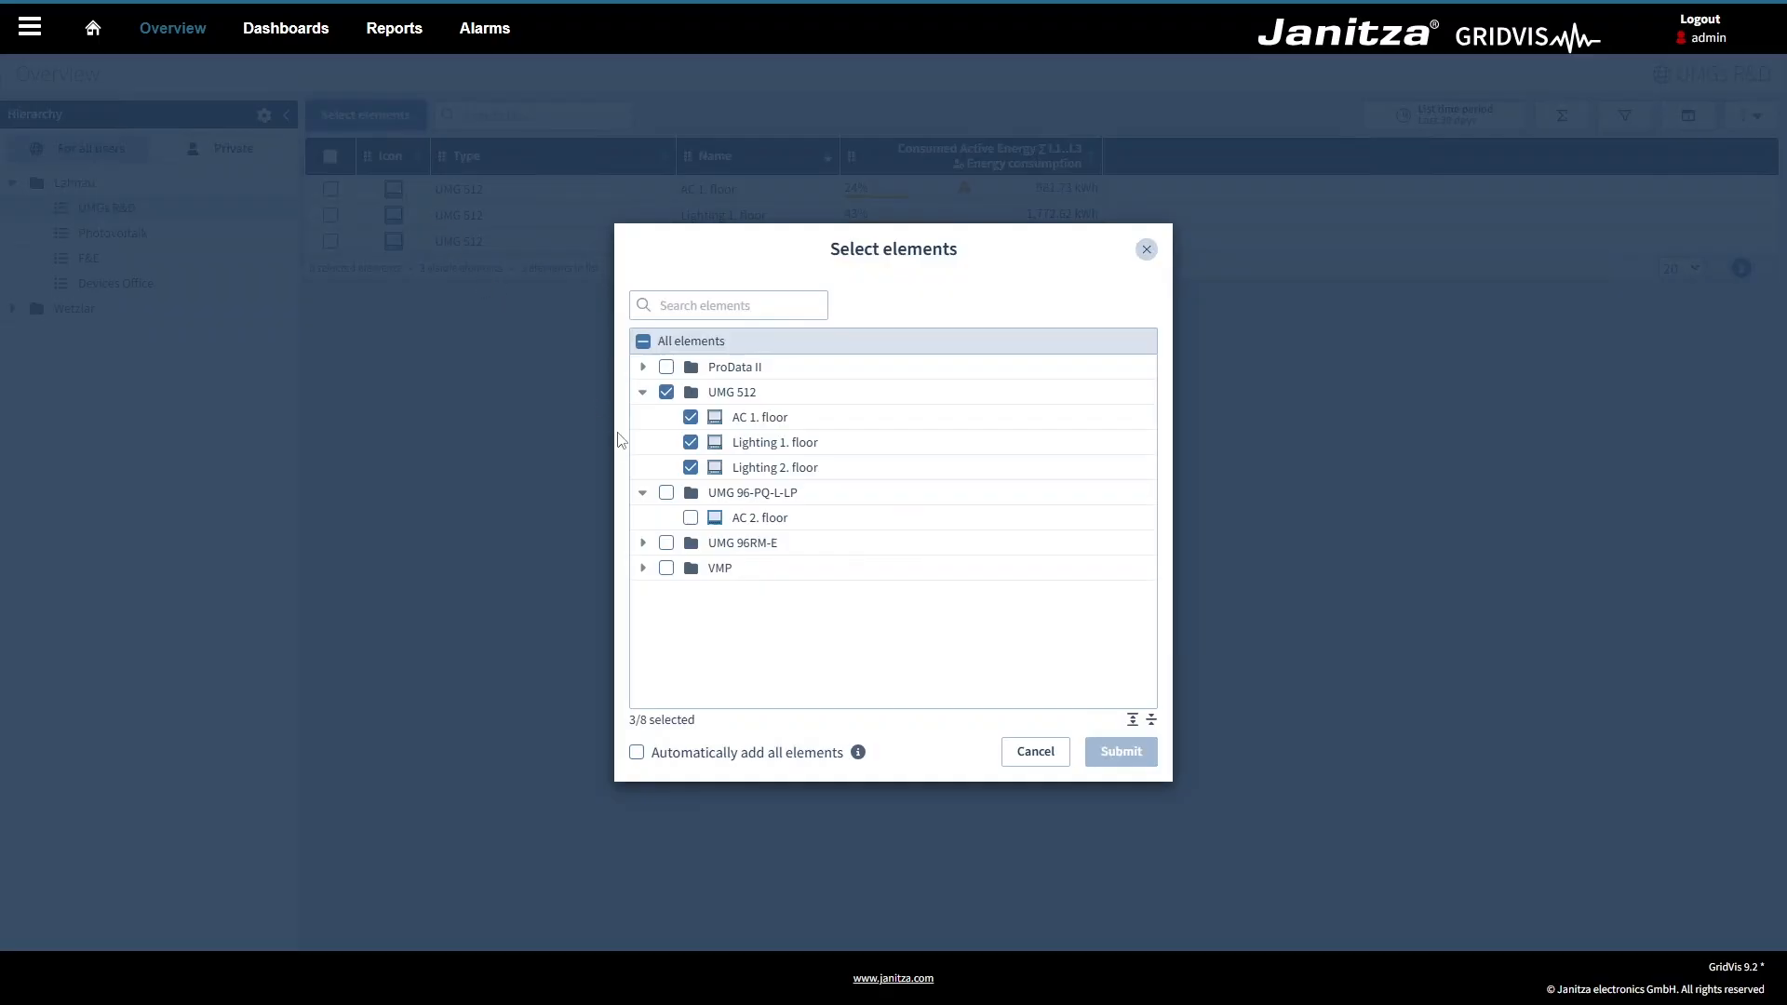
left_click(667, 493)
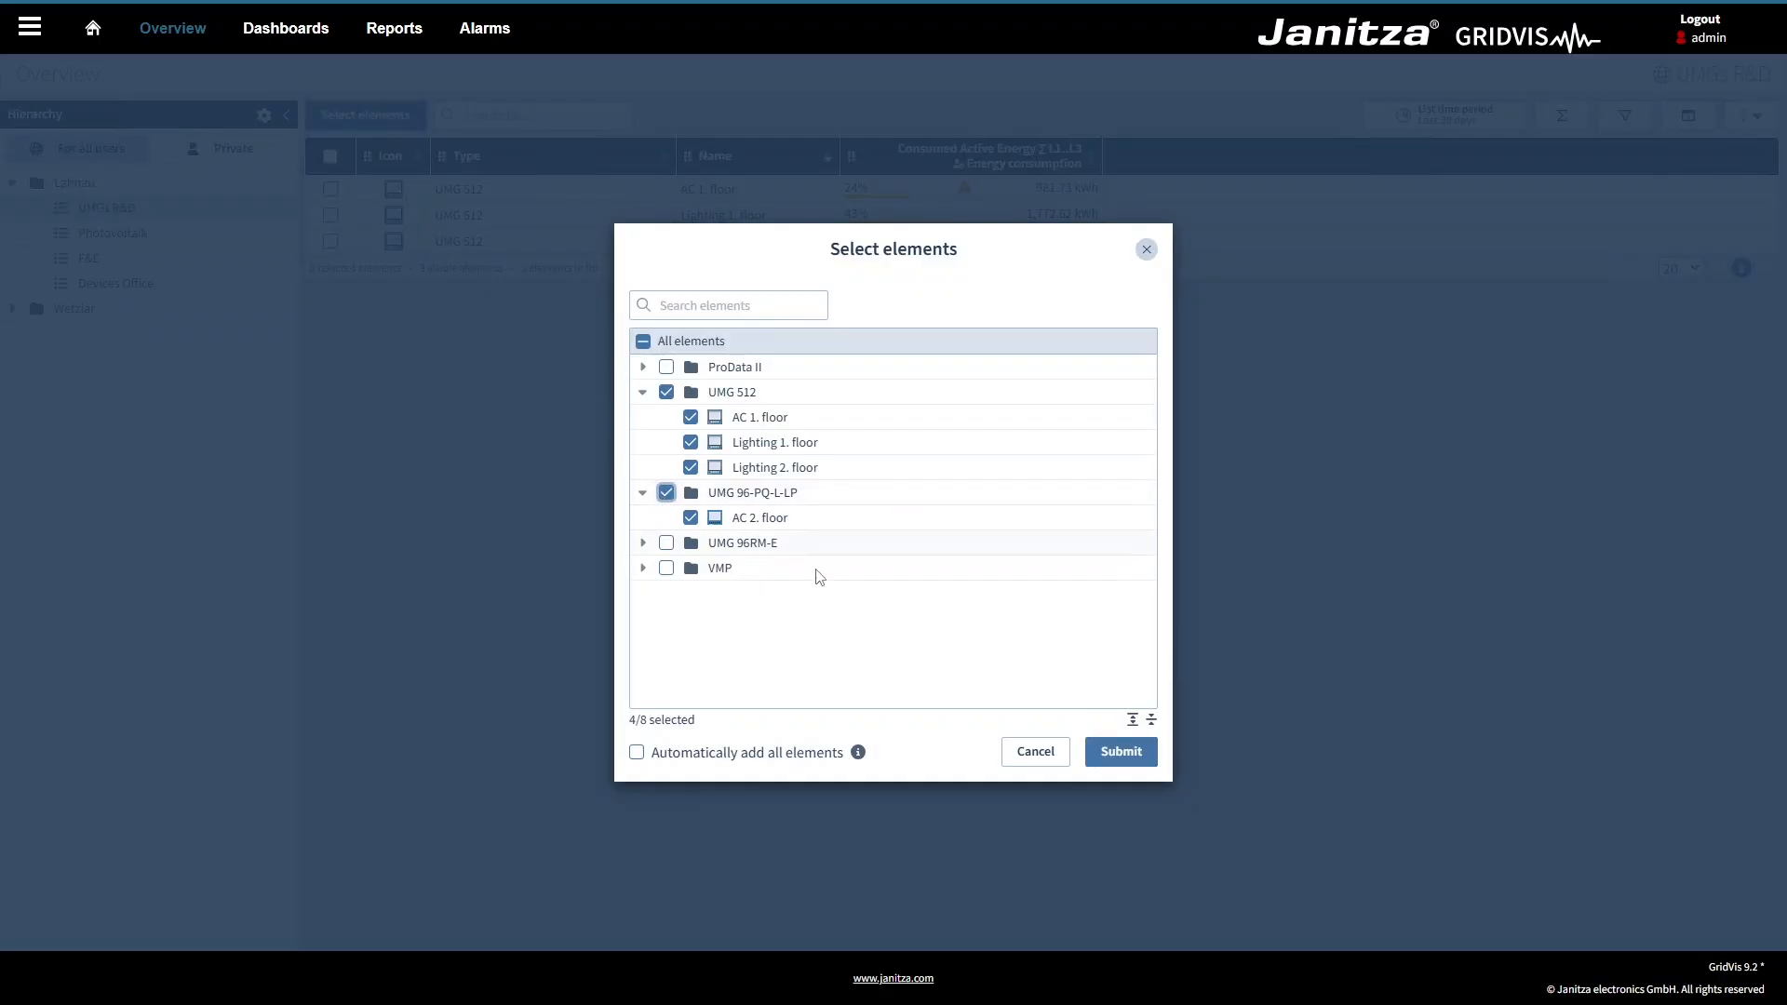
left_click(1102, 750)
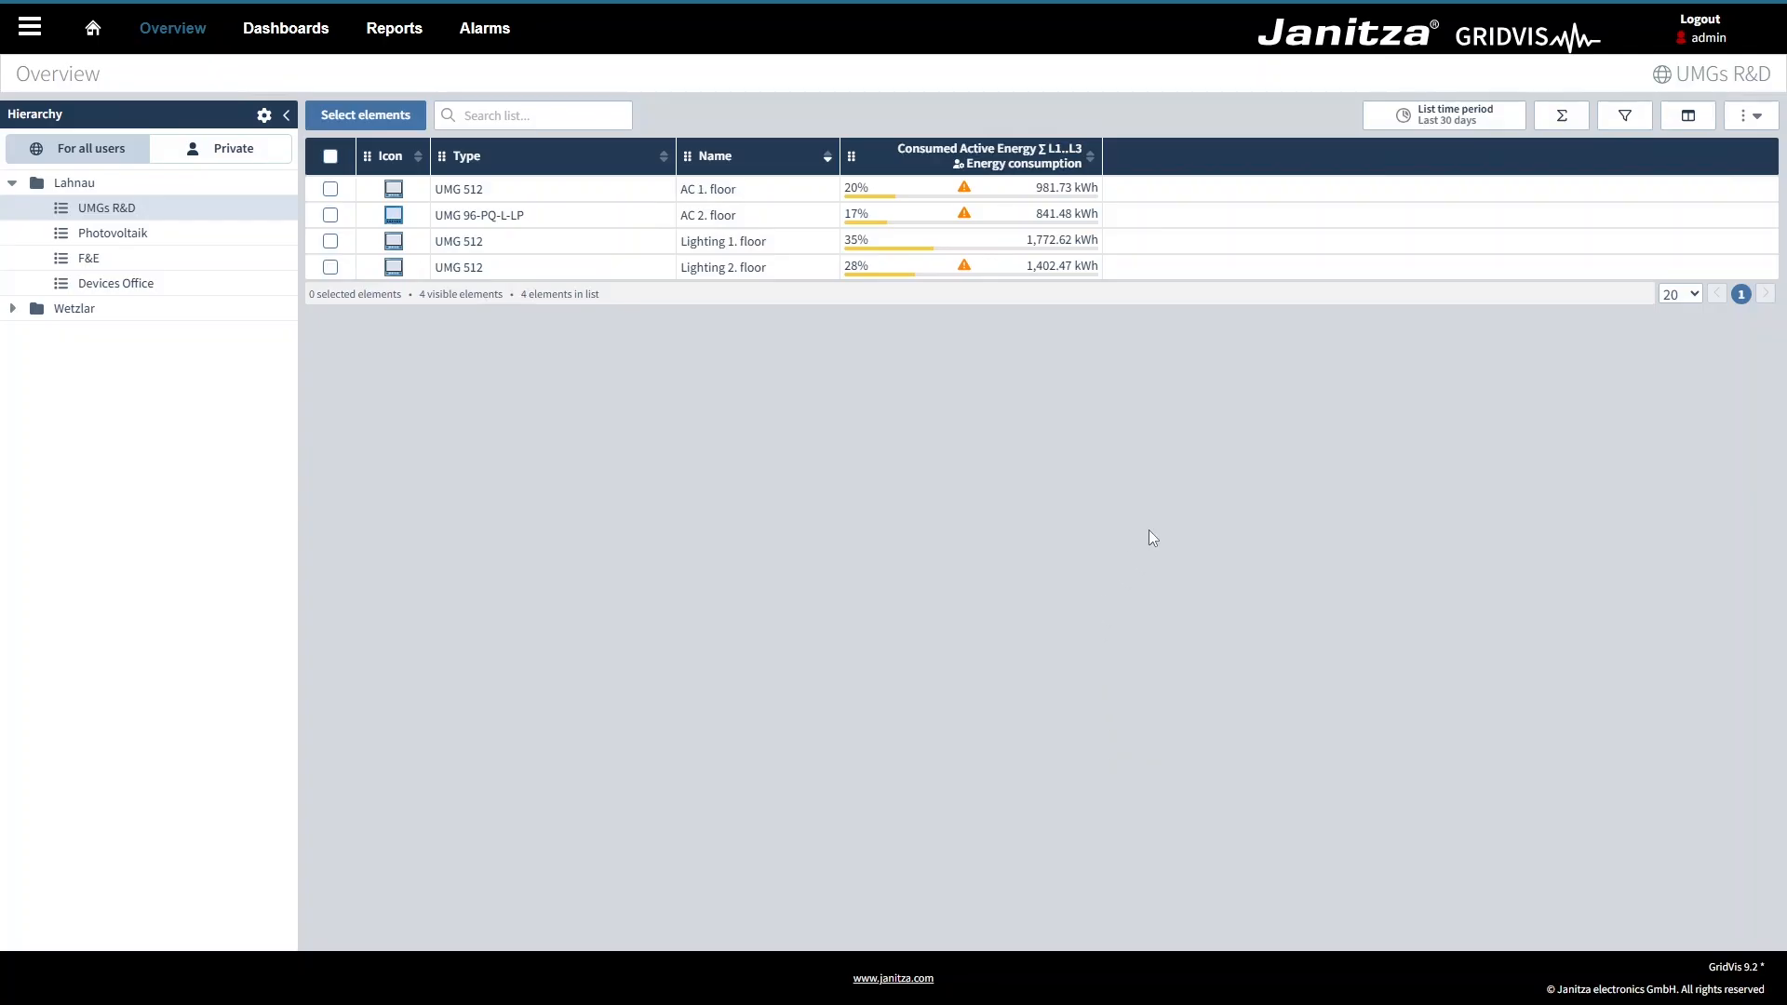
- Set the time period of the UMGs R&D list to Last 7 days
left_click(1487, 121)
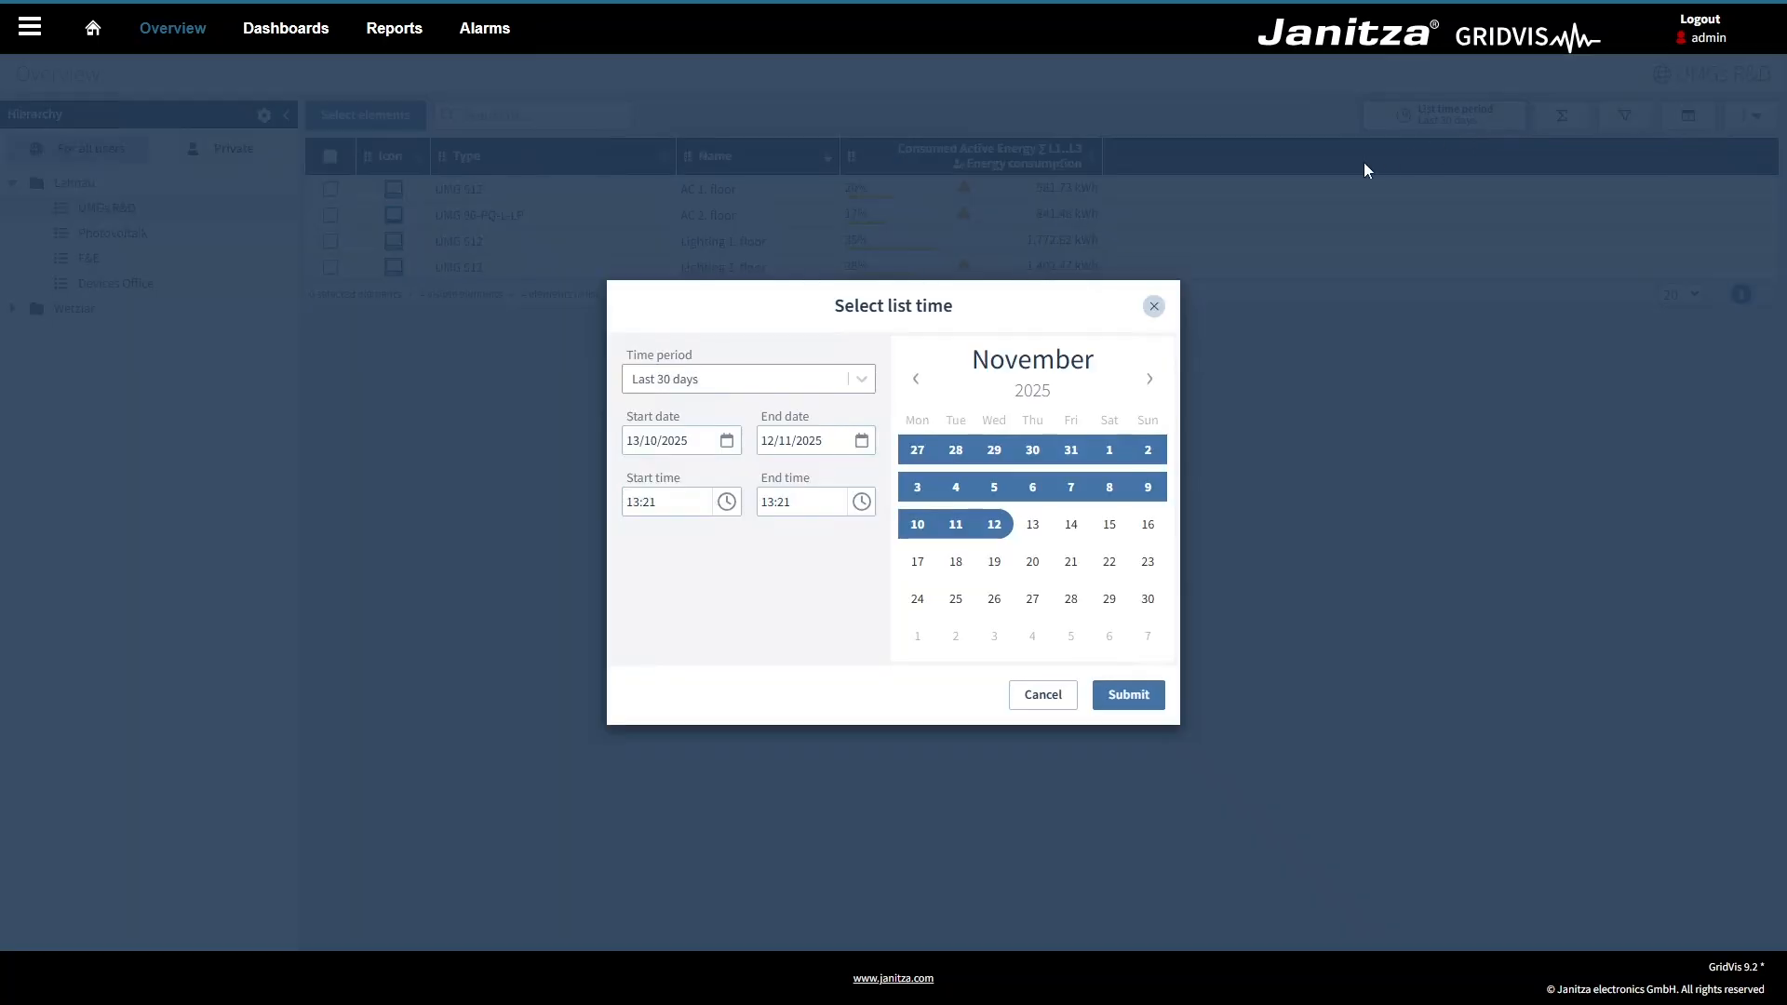
left_click(861, 379)
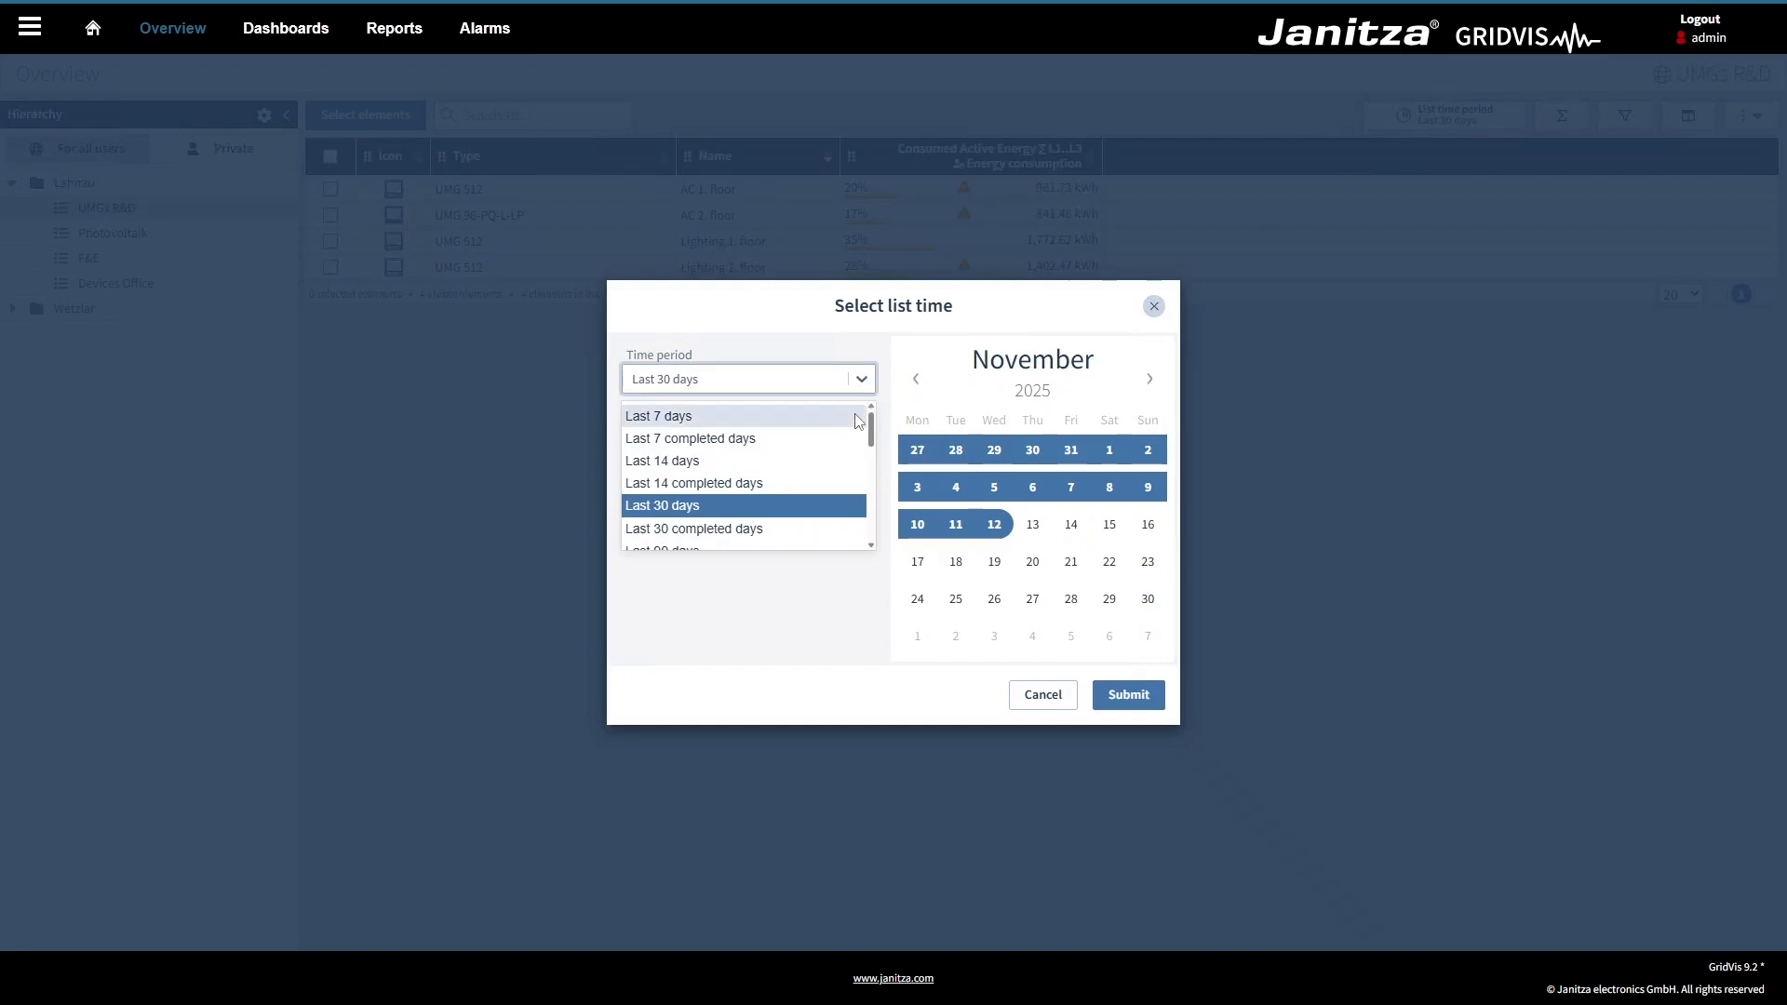
left_click(859, 416)
left_click(1128, 695)
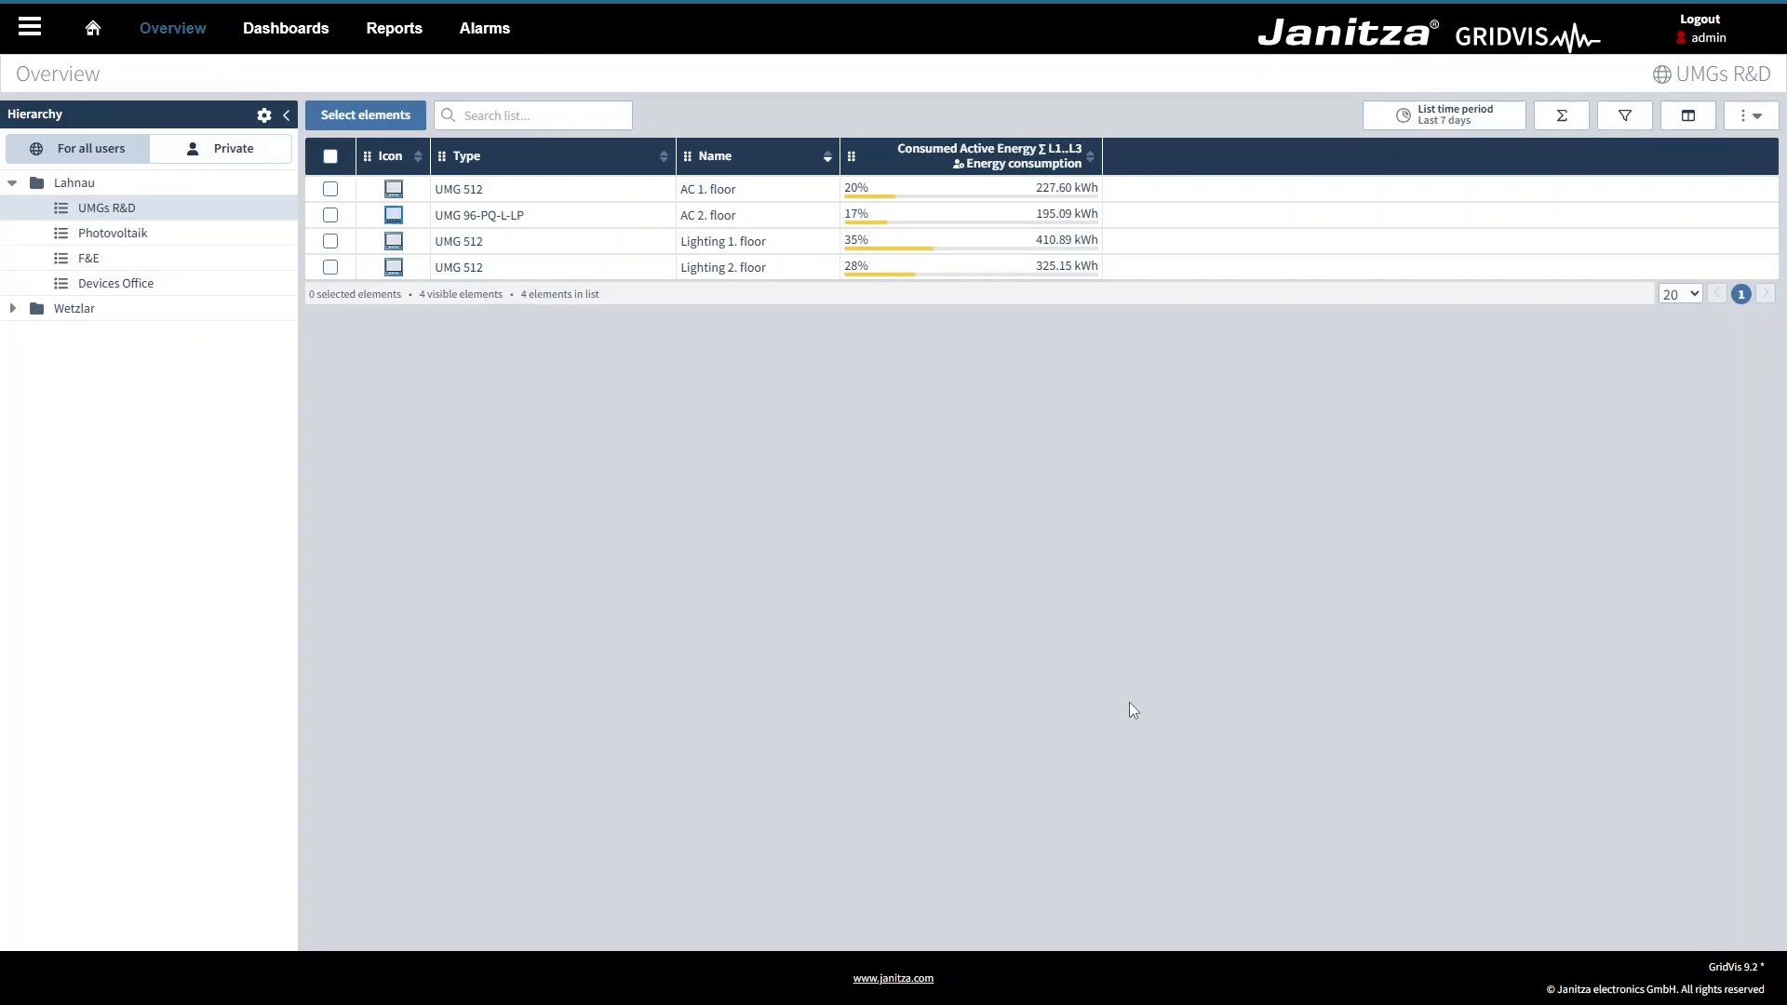
- Turn on the consumption analysis for energy source columns and include AC 1. floor and AC 2. floor in the selection sum
left_click(1562, 115)
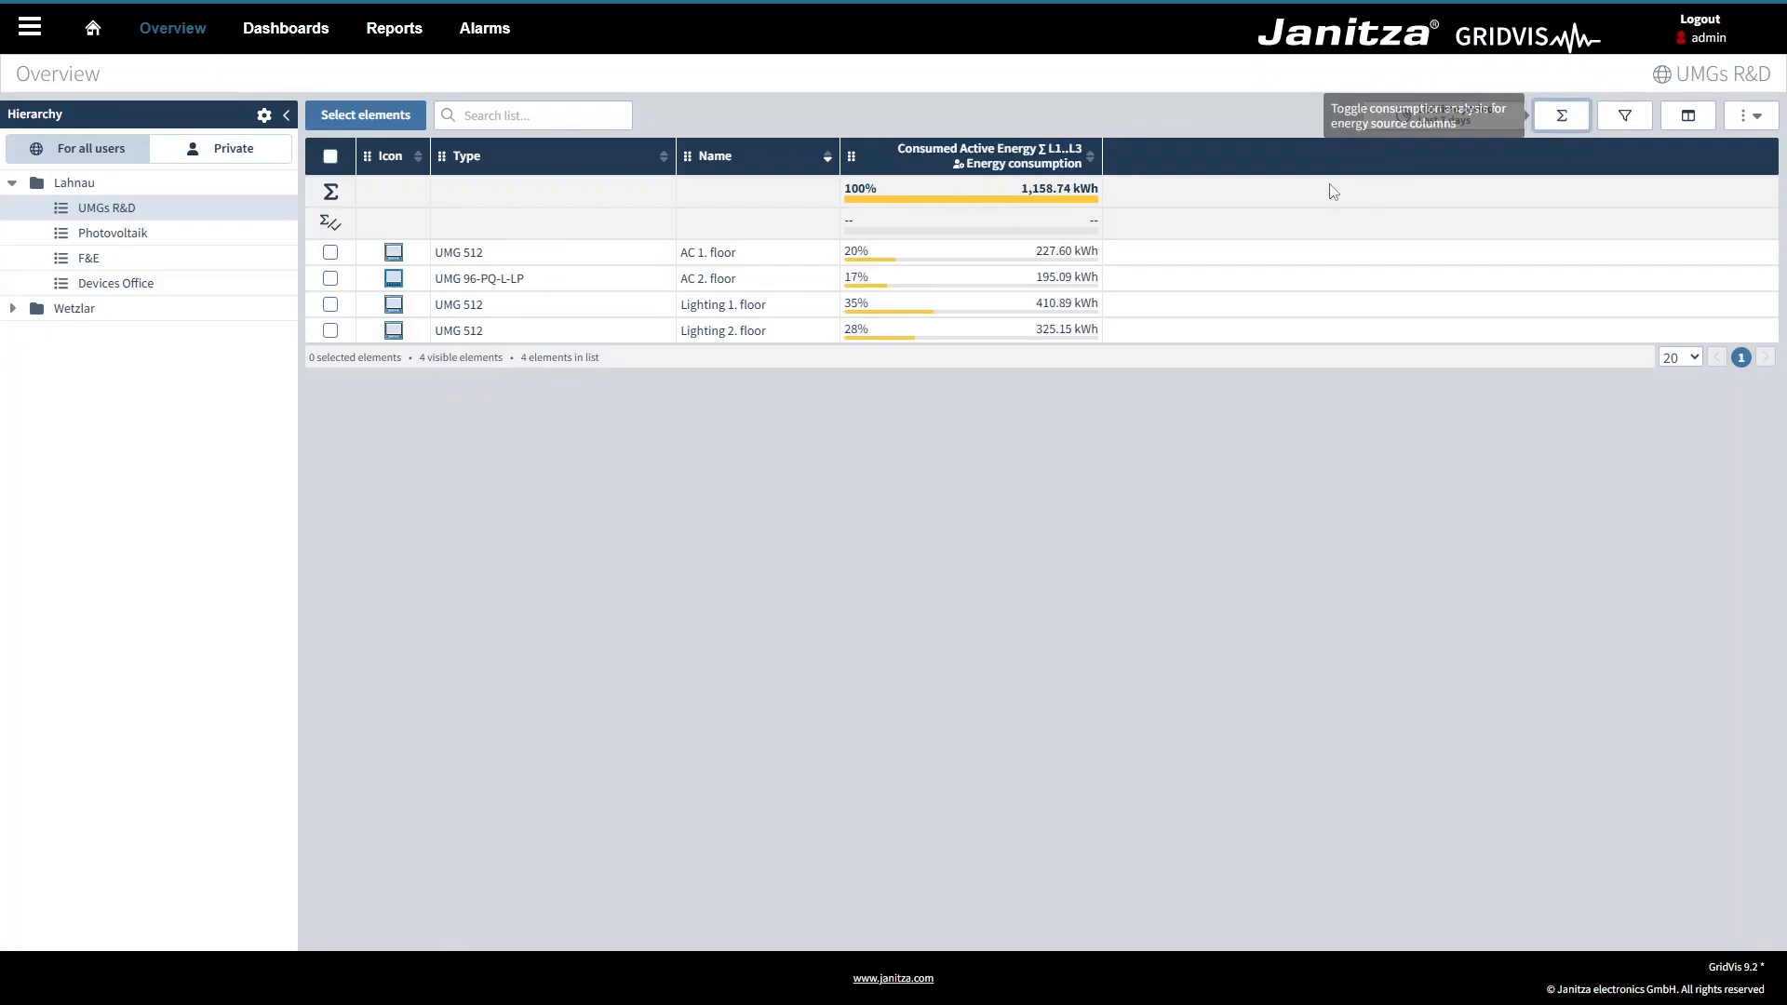
left_click(330, 254)
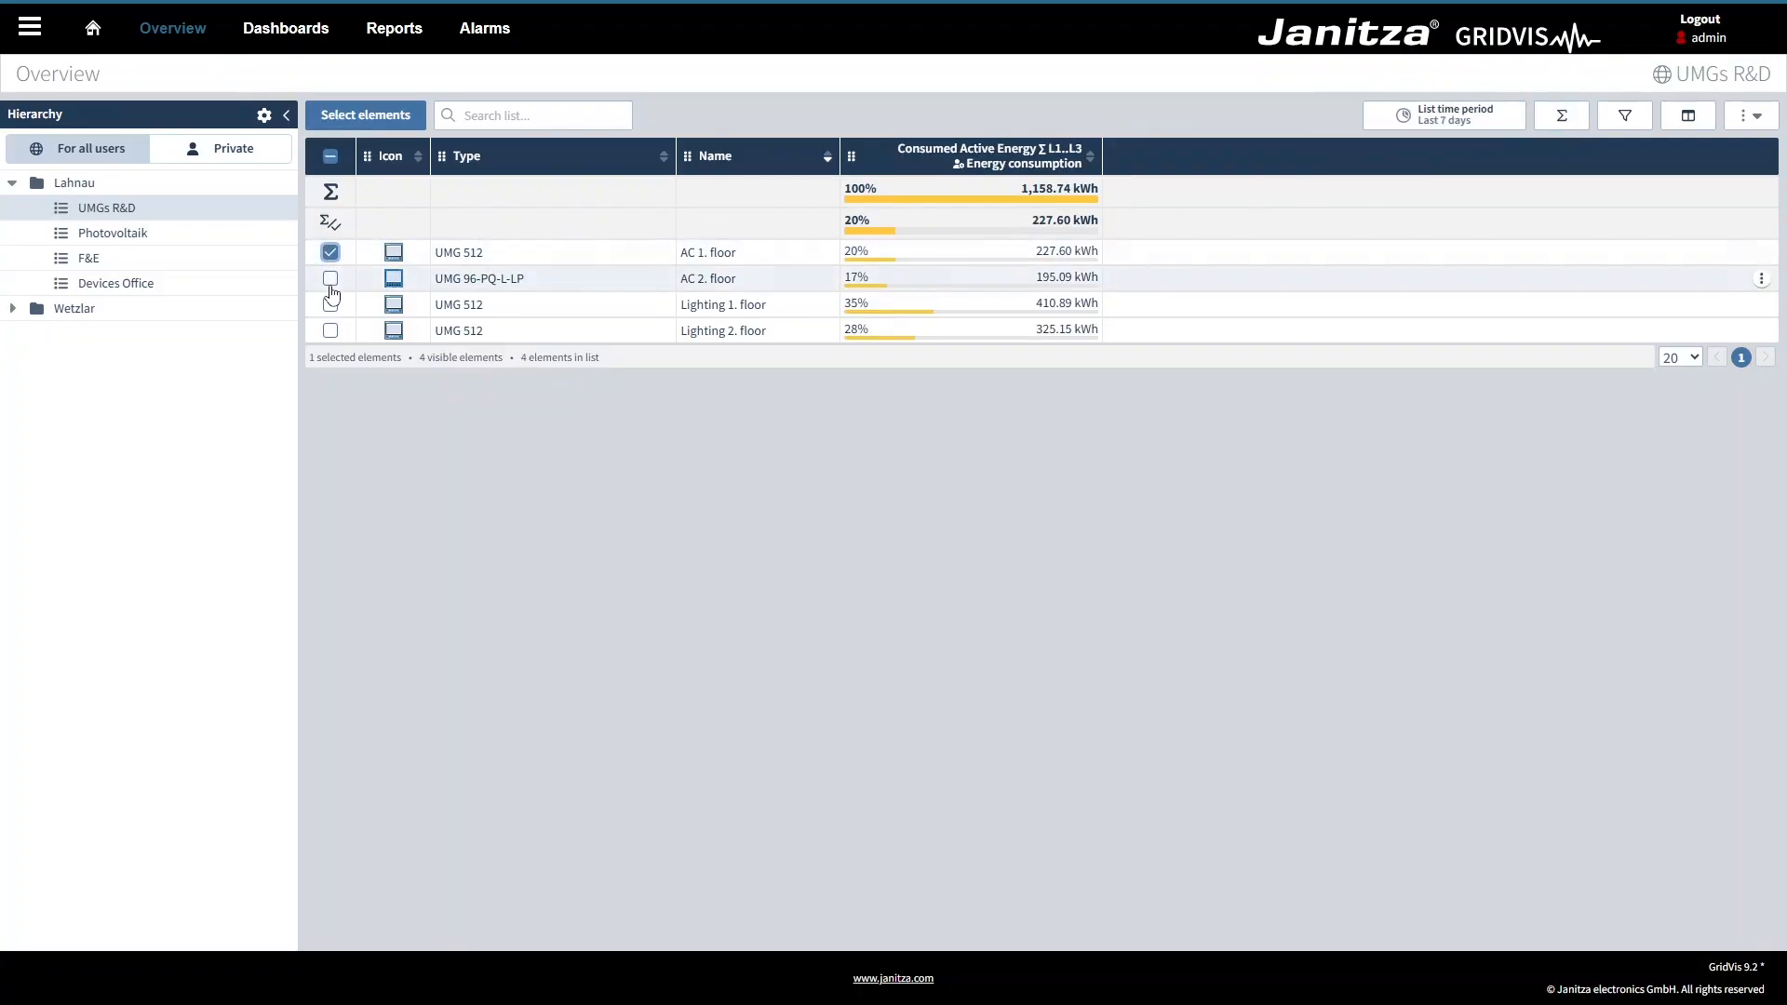
left_click(331, 278)
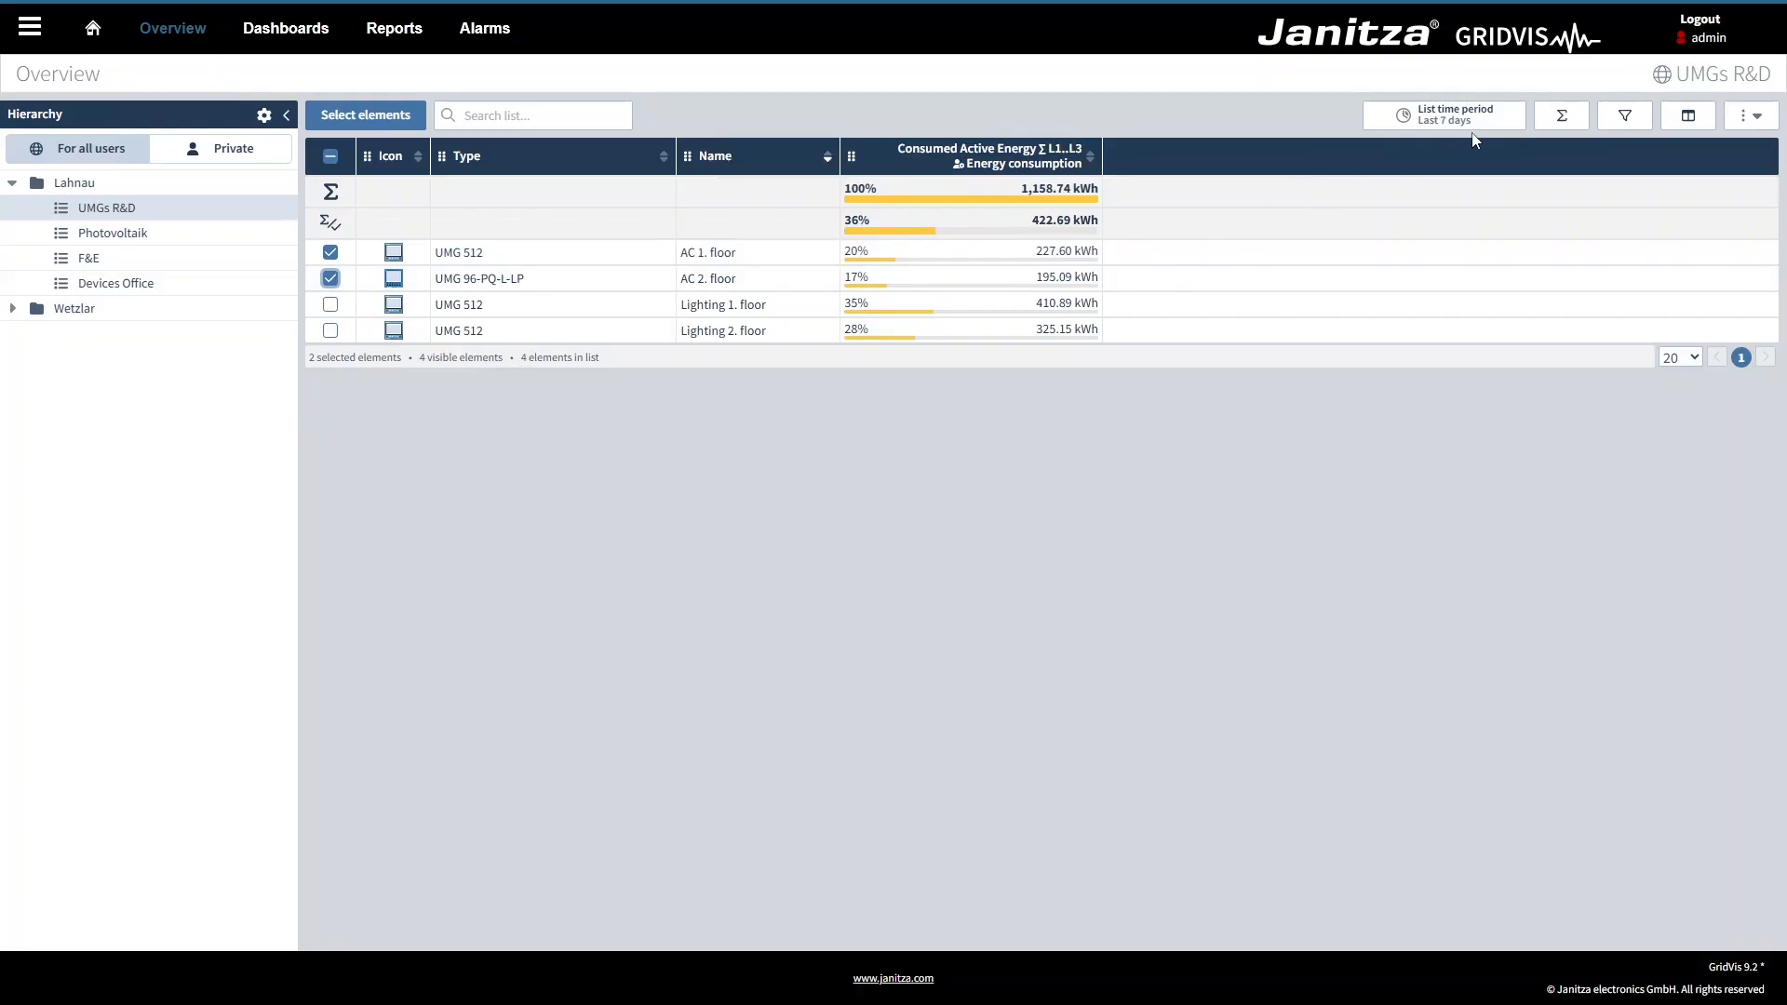
- Review all available filters for the device list without applying any
left_click(1625, 116)
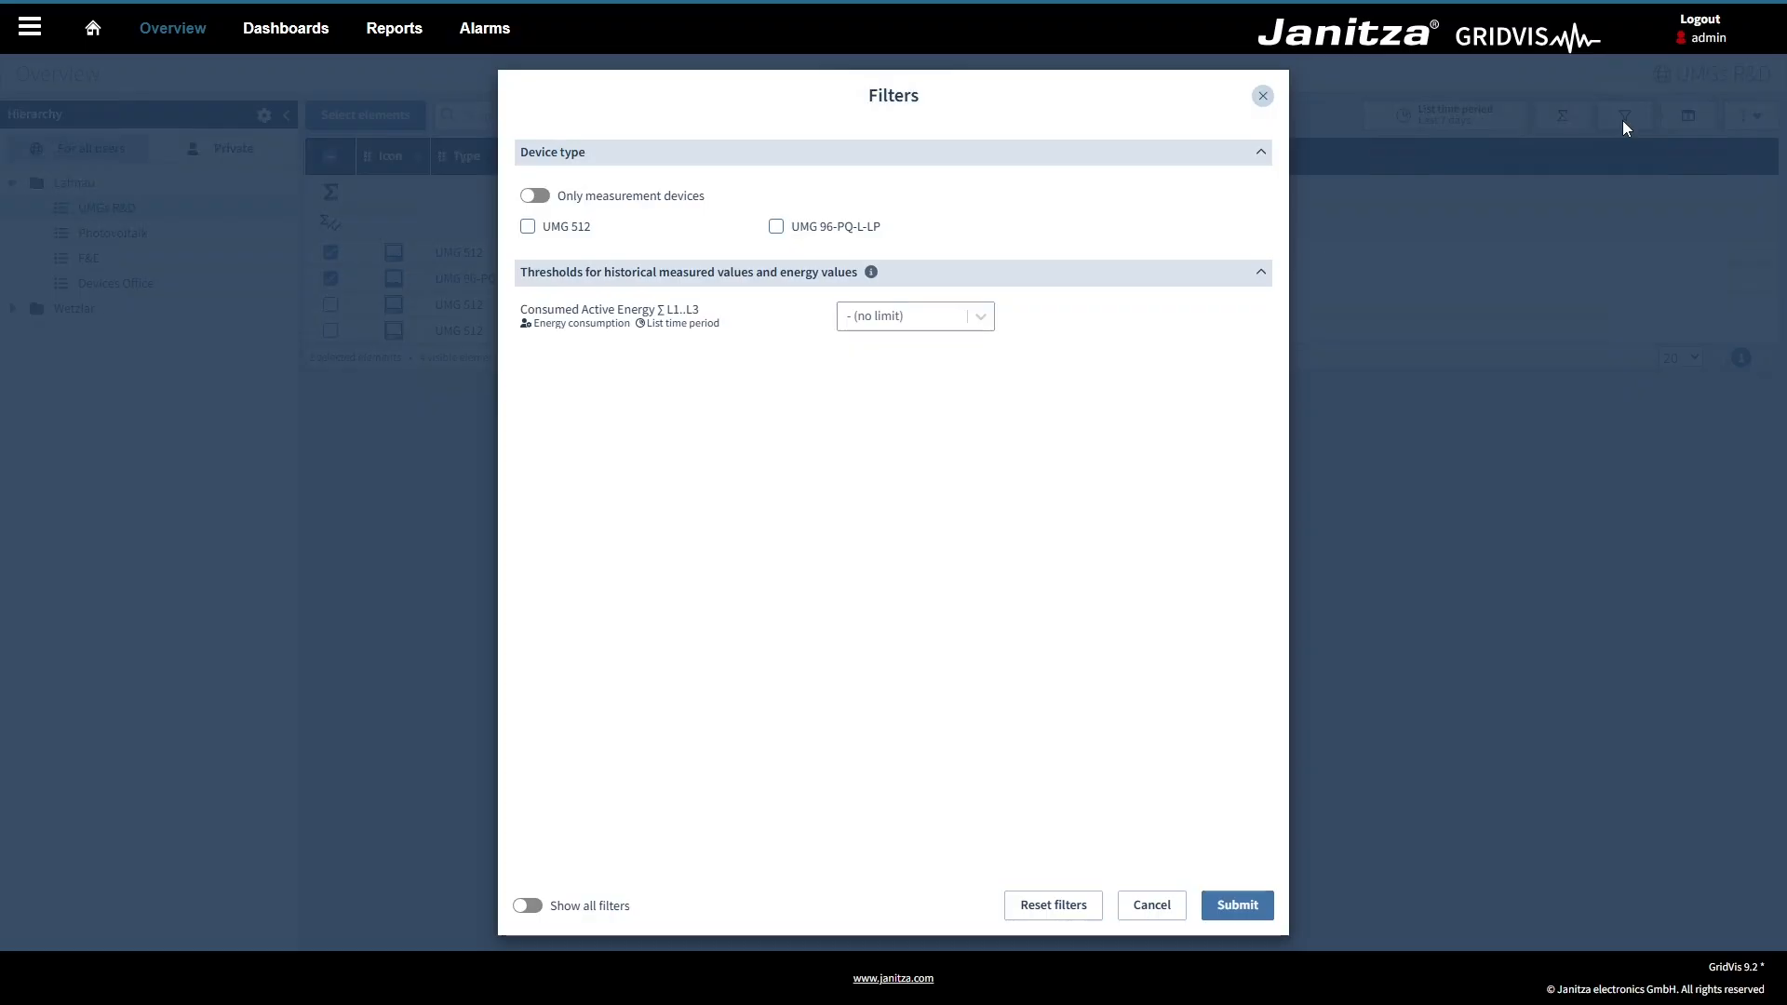
left_click(527, 907)
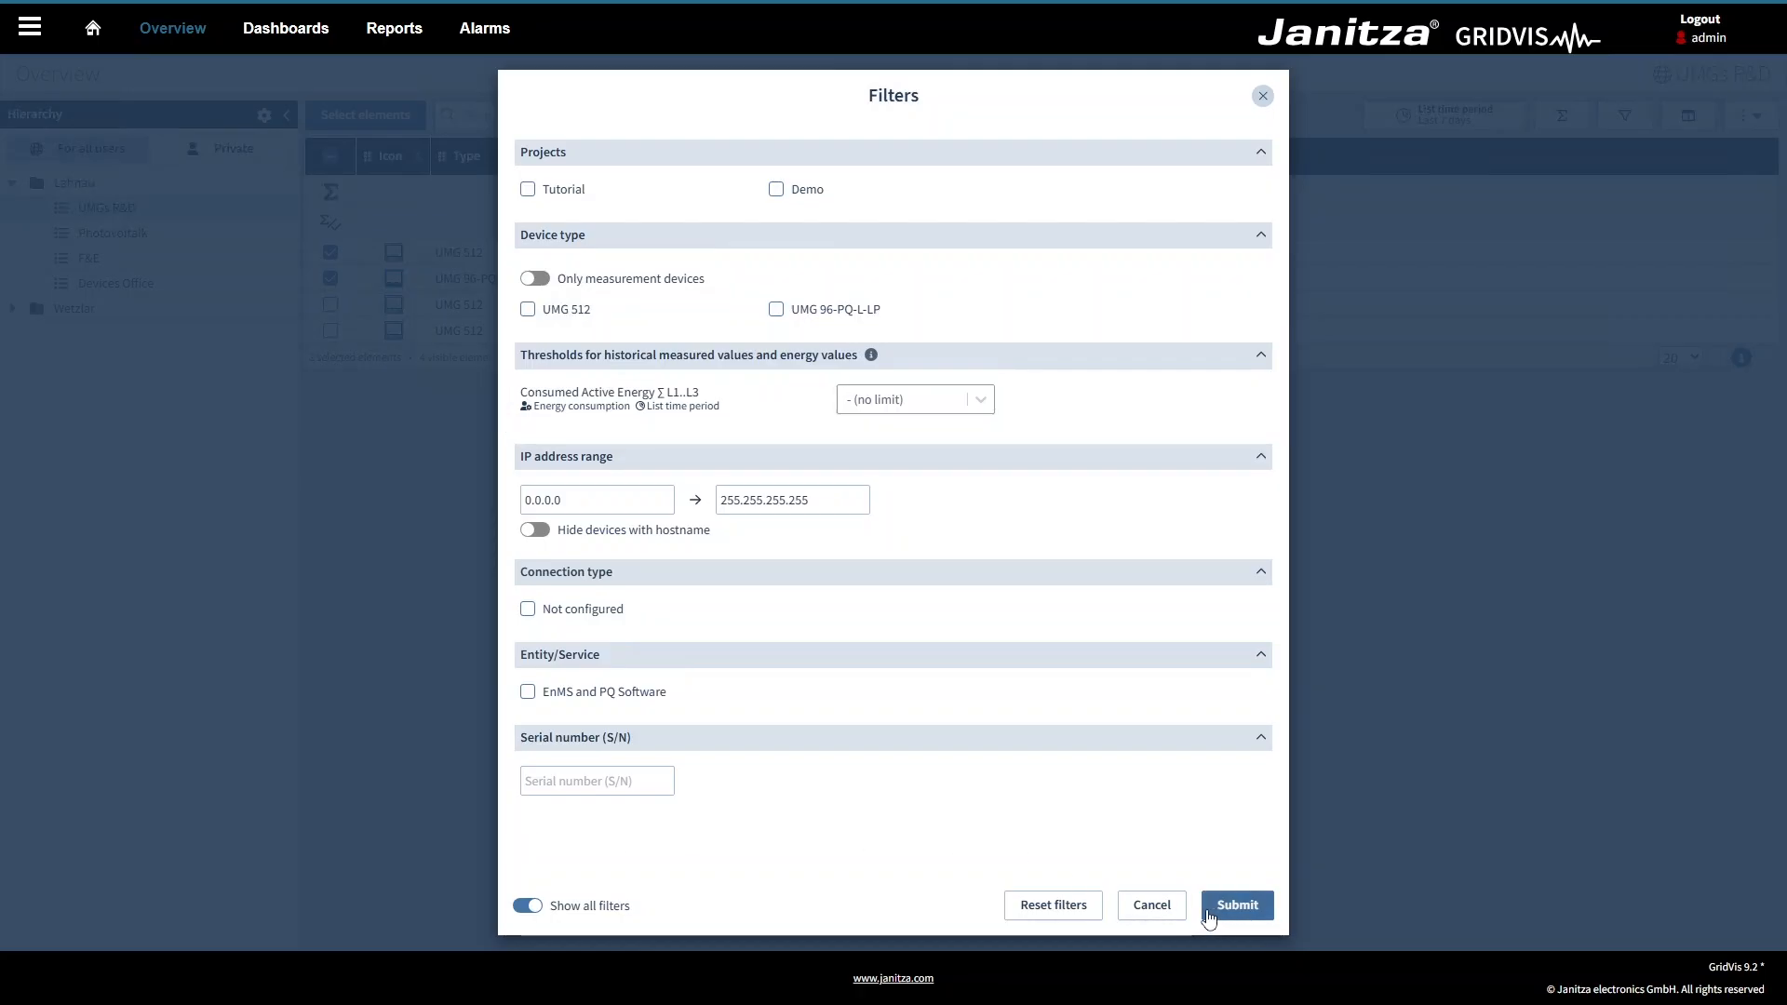
left_click(1170, 907)
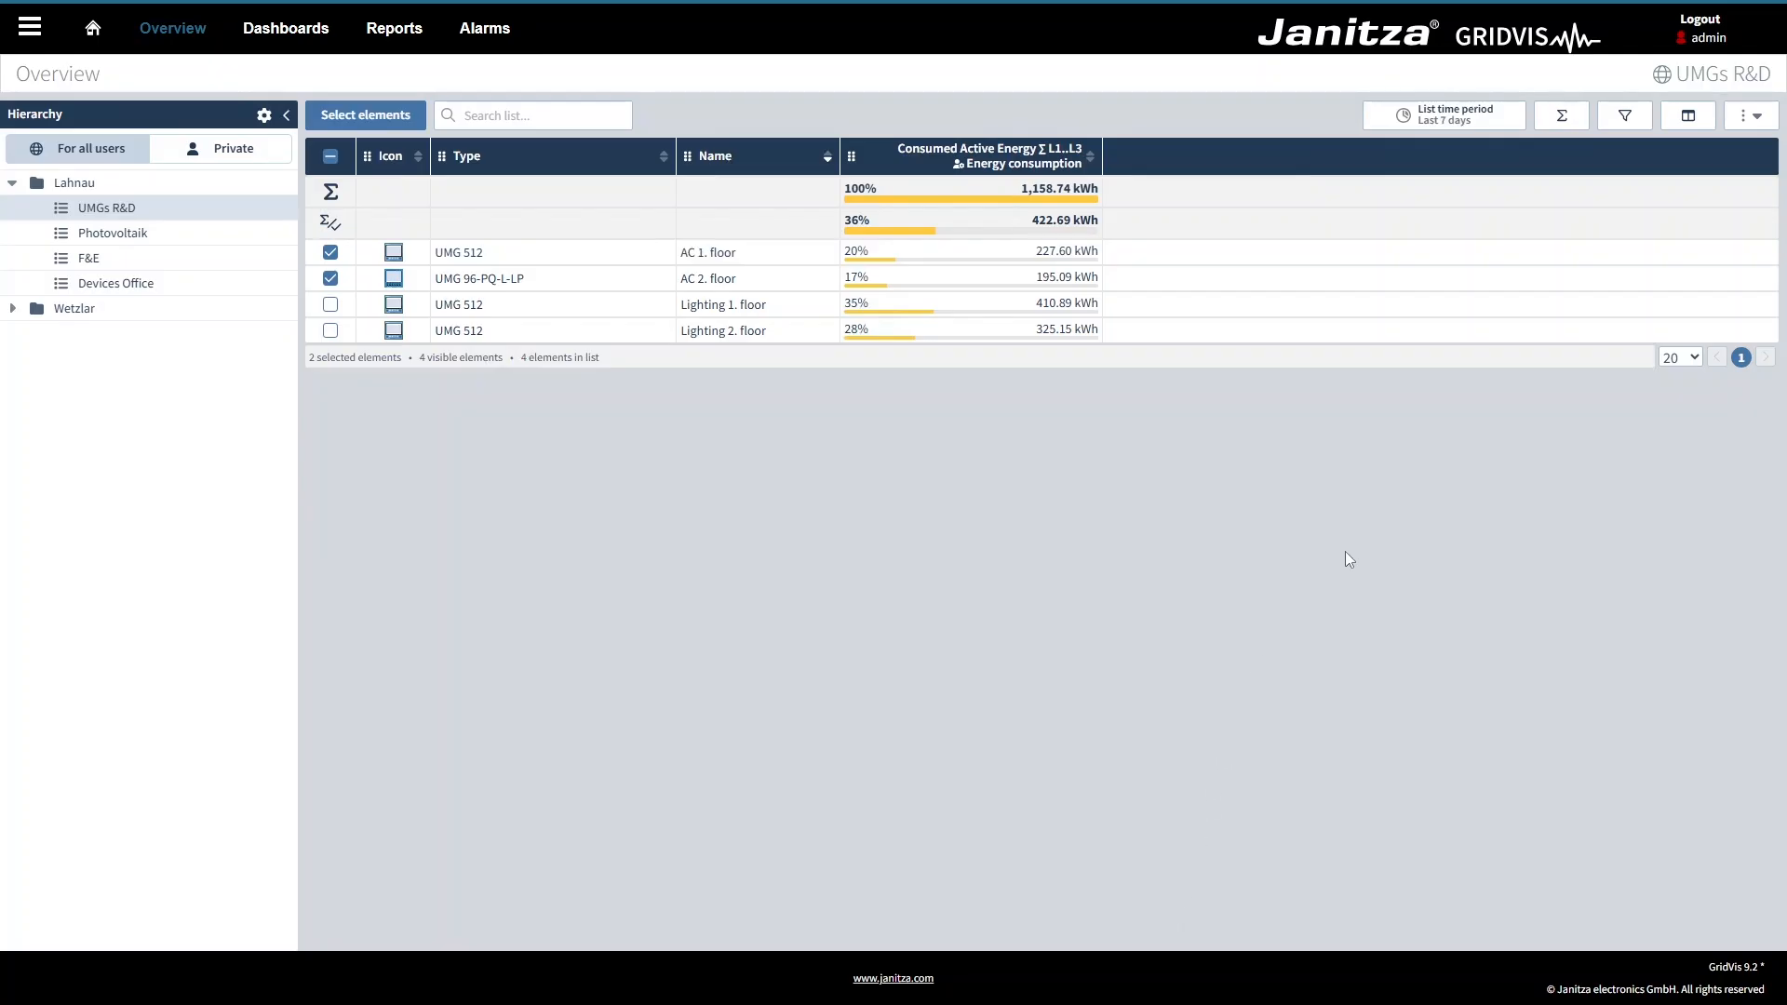
- Add the Device path column in the column configuration and place it directly after the Name column
left_click(1683, 119)
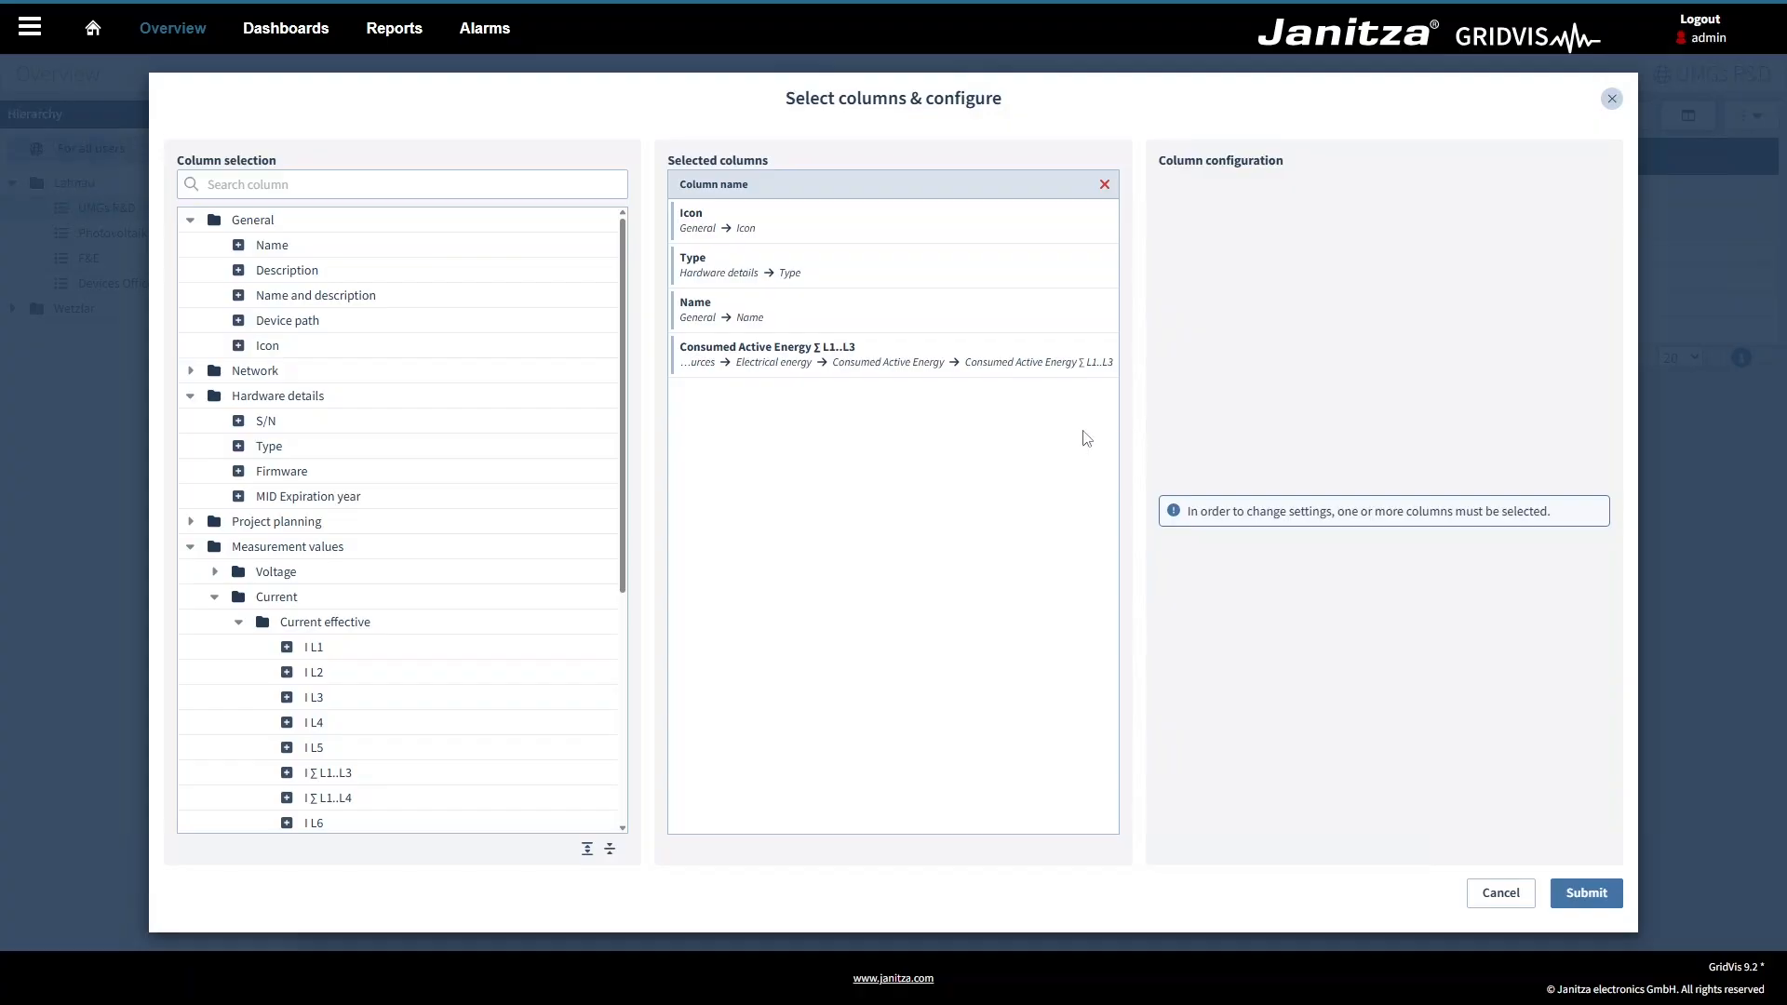
left_click(238, 321)
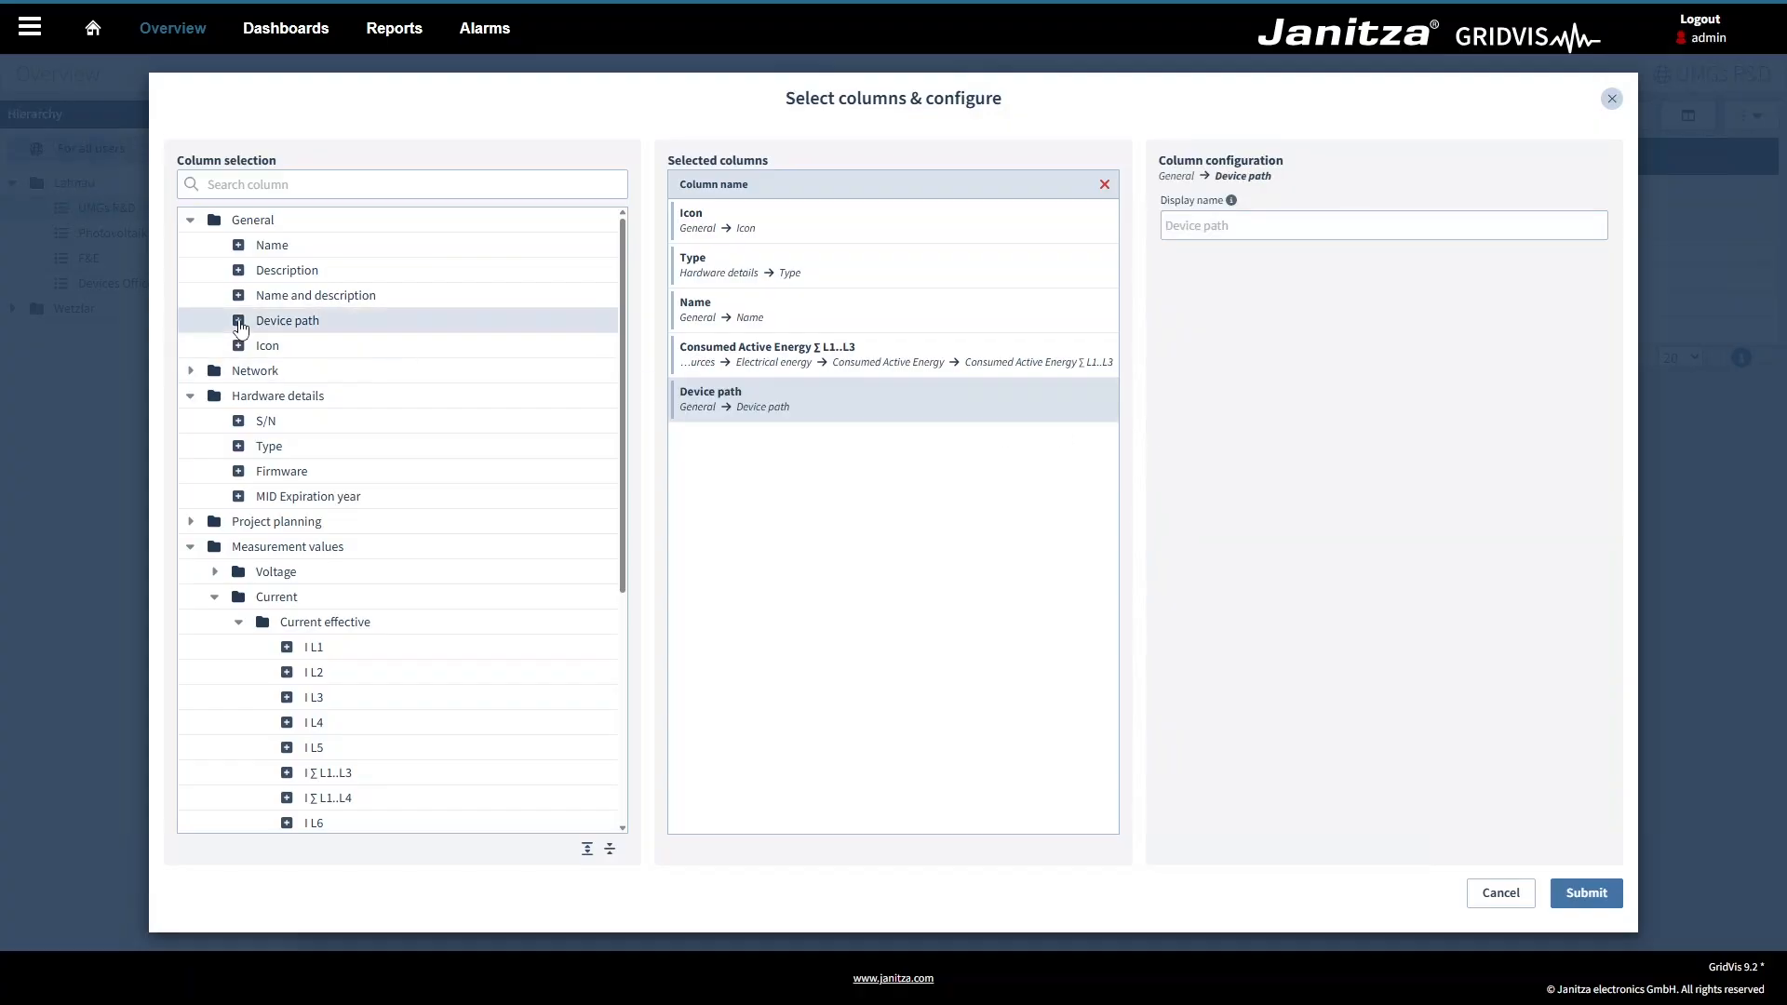
left_click_drag(786, 399, 787, 319)
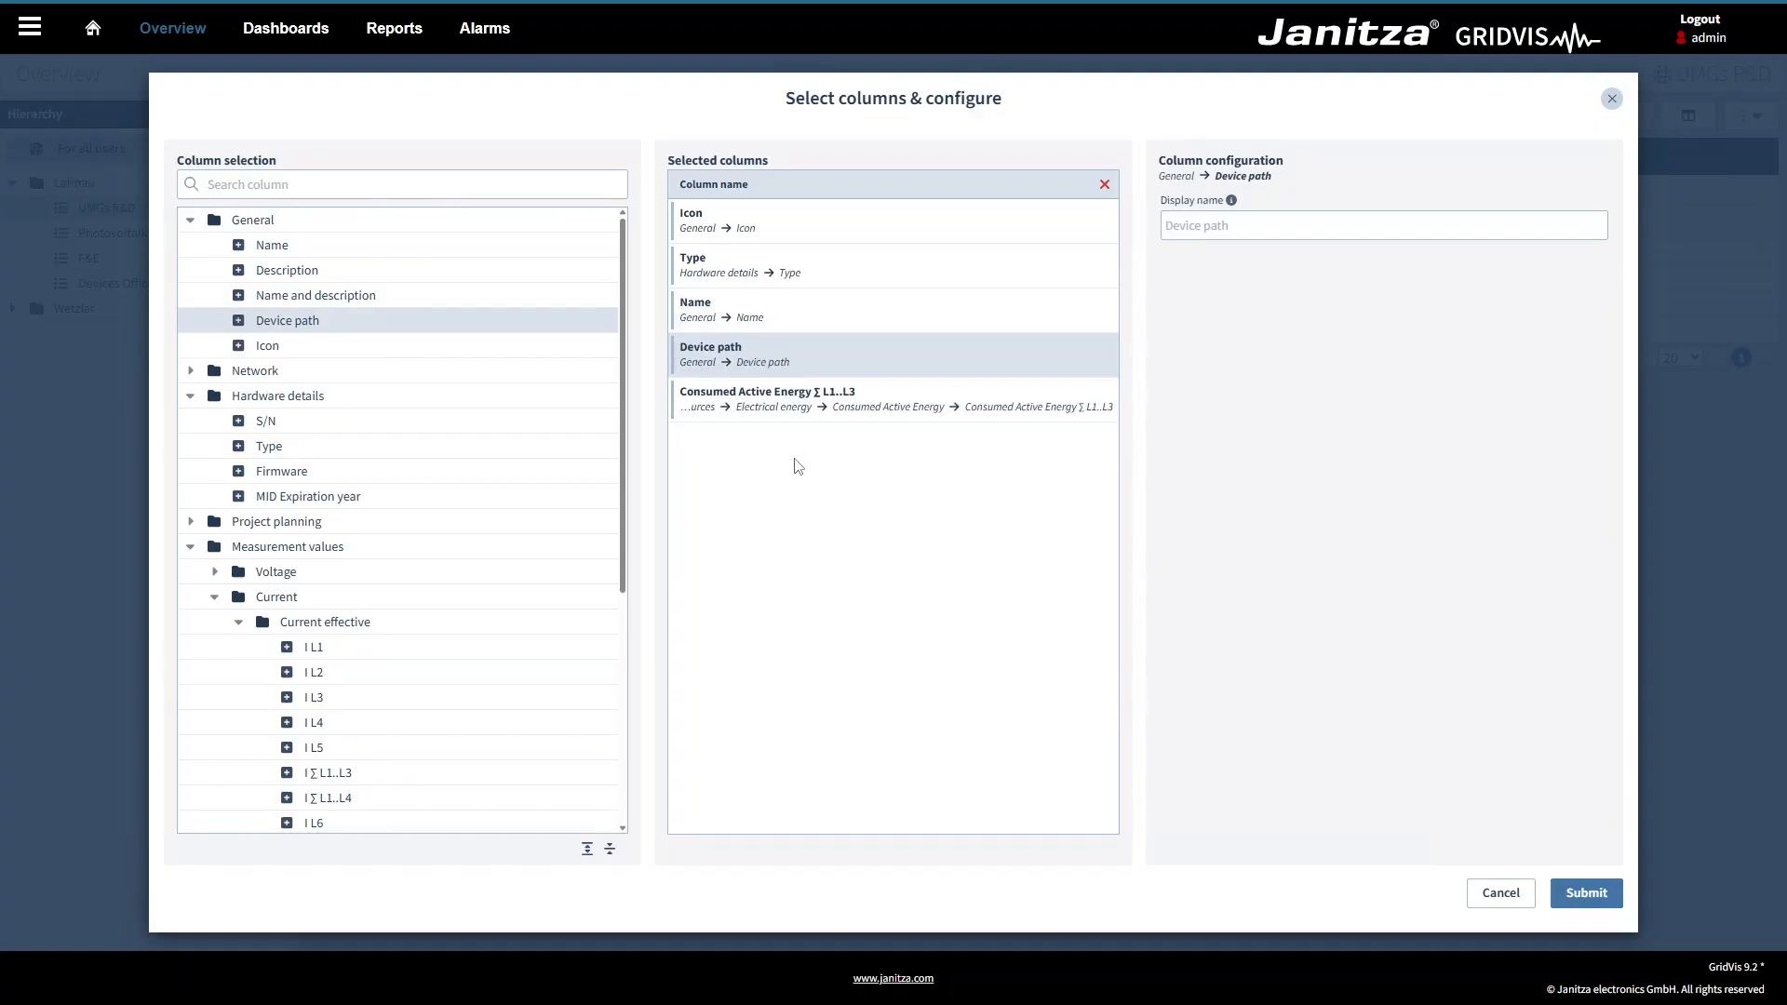
- Add the effective current column I ∑ L1..L3 and set its source to Historical values
left_click_drag(626, 459, 620, 626)
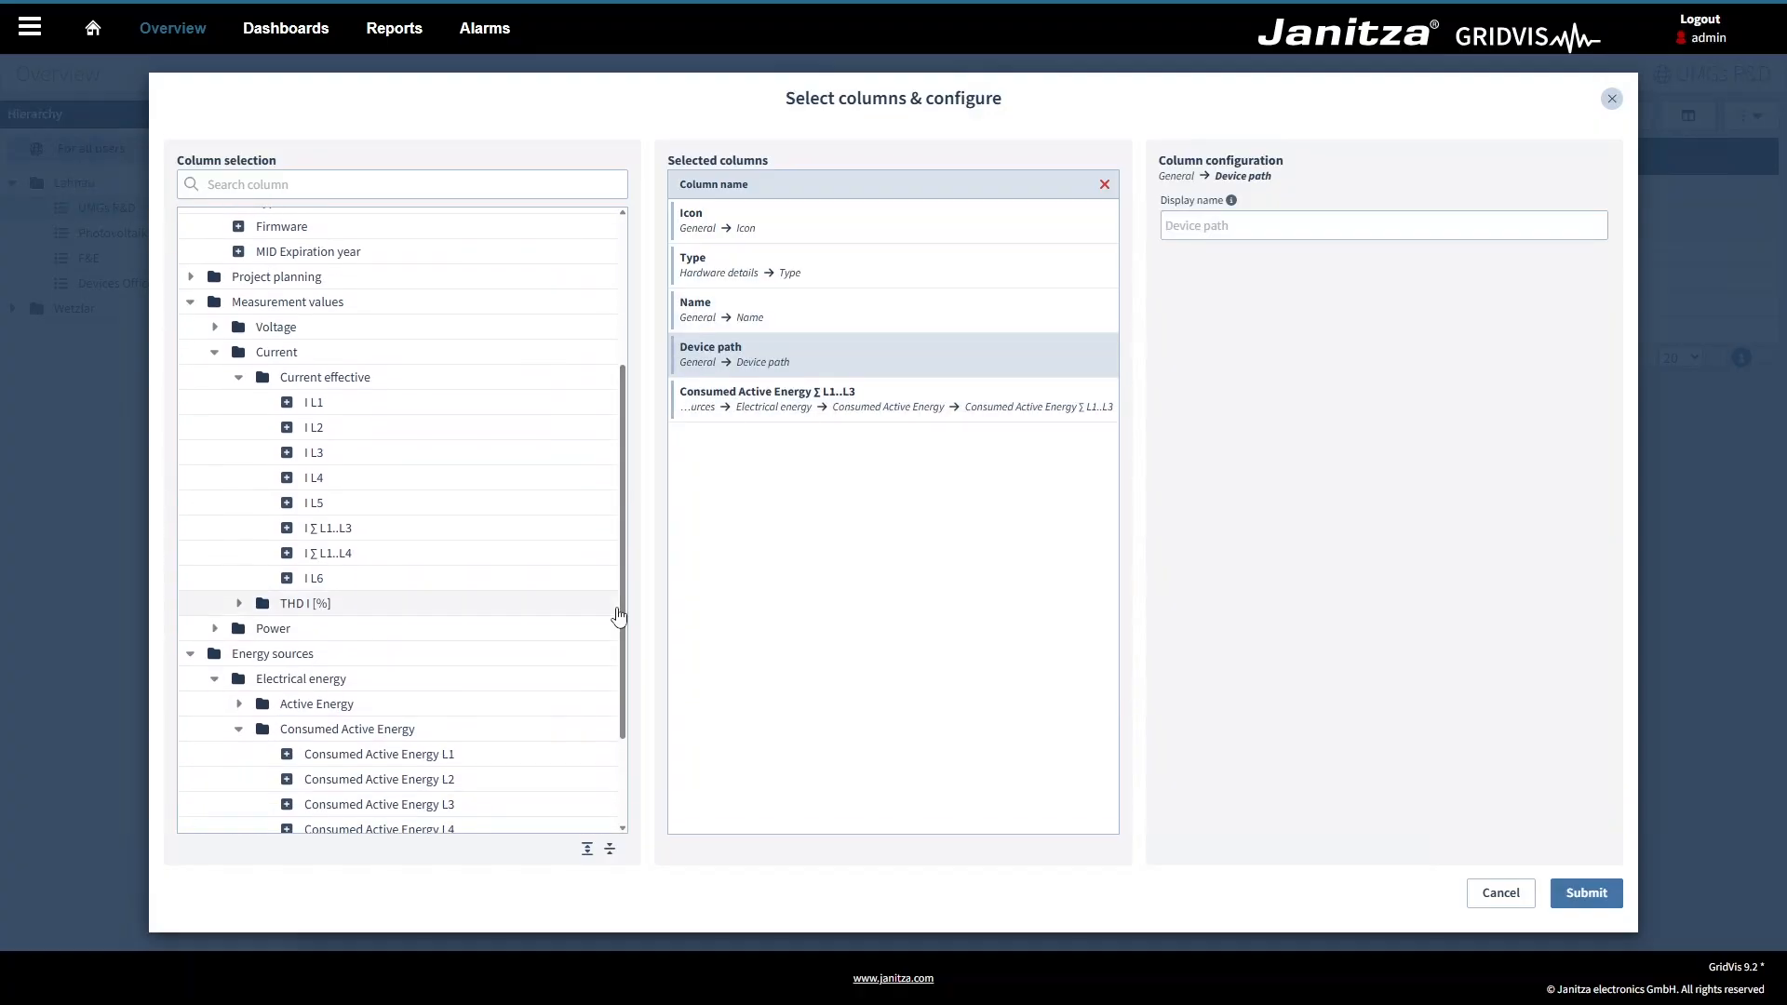
left_click(287, 528)
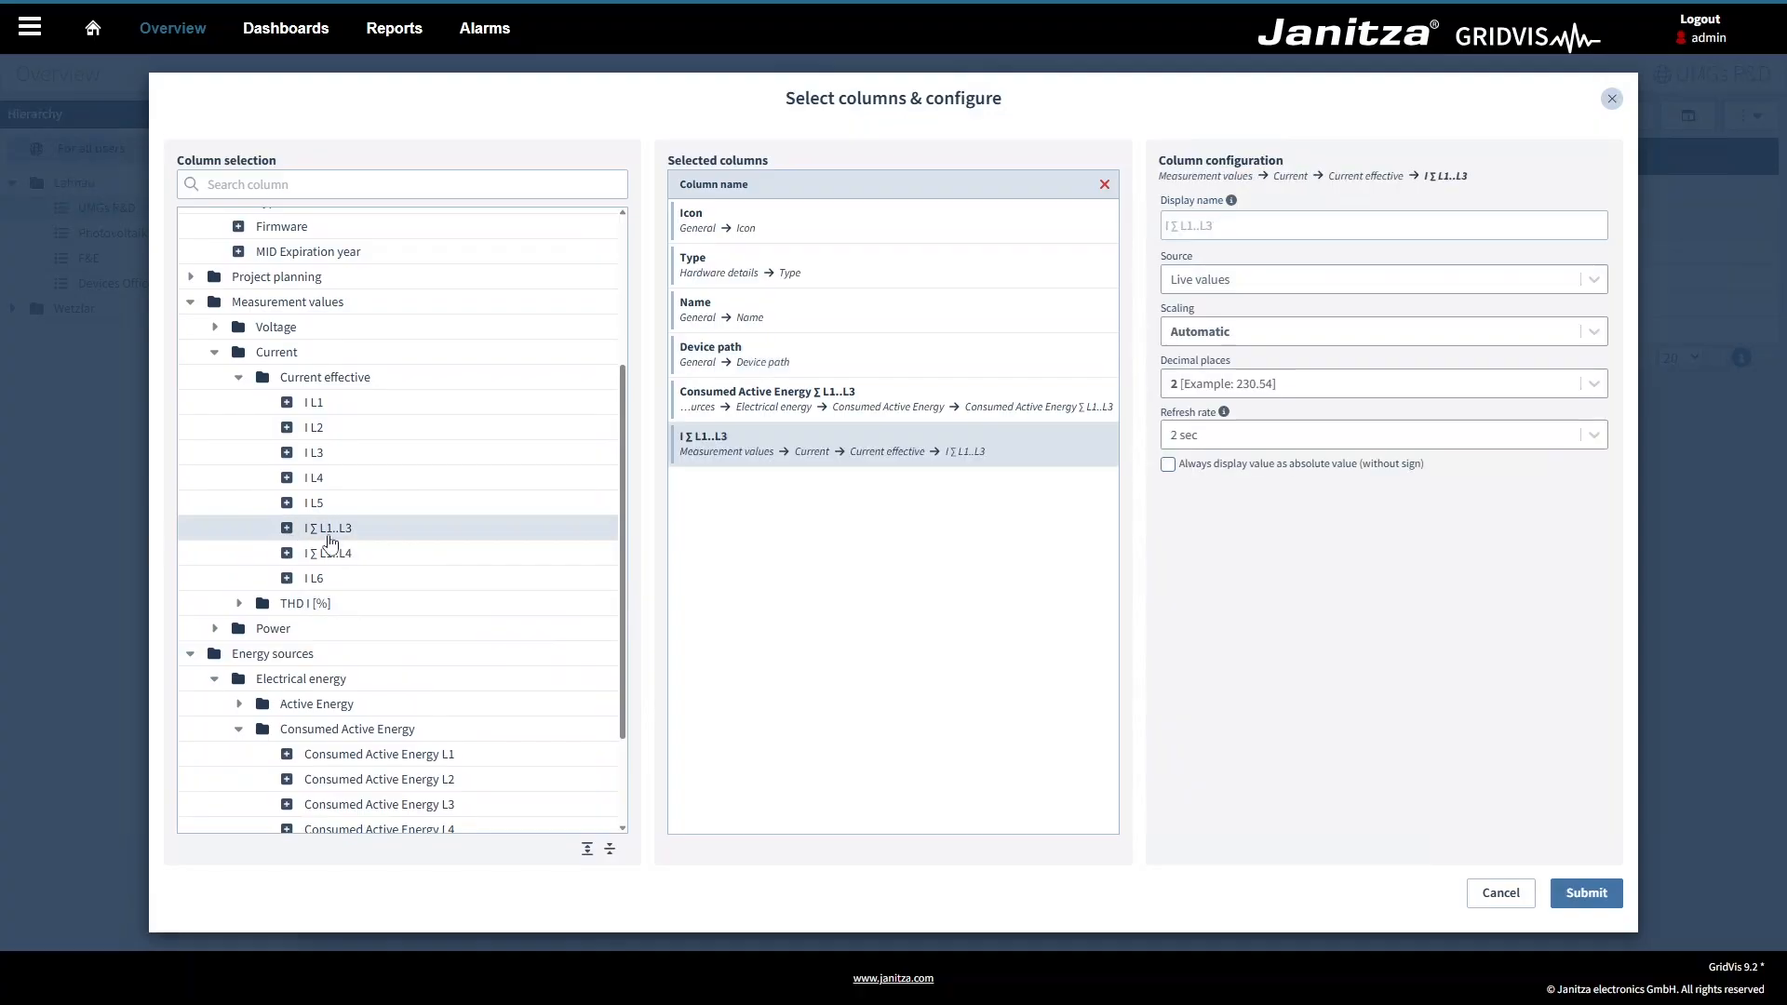
left_click(1234, 281)
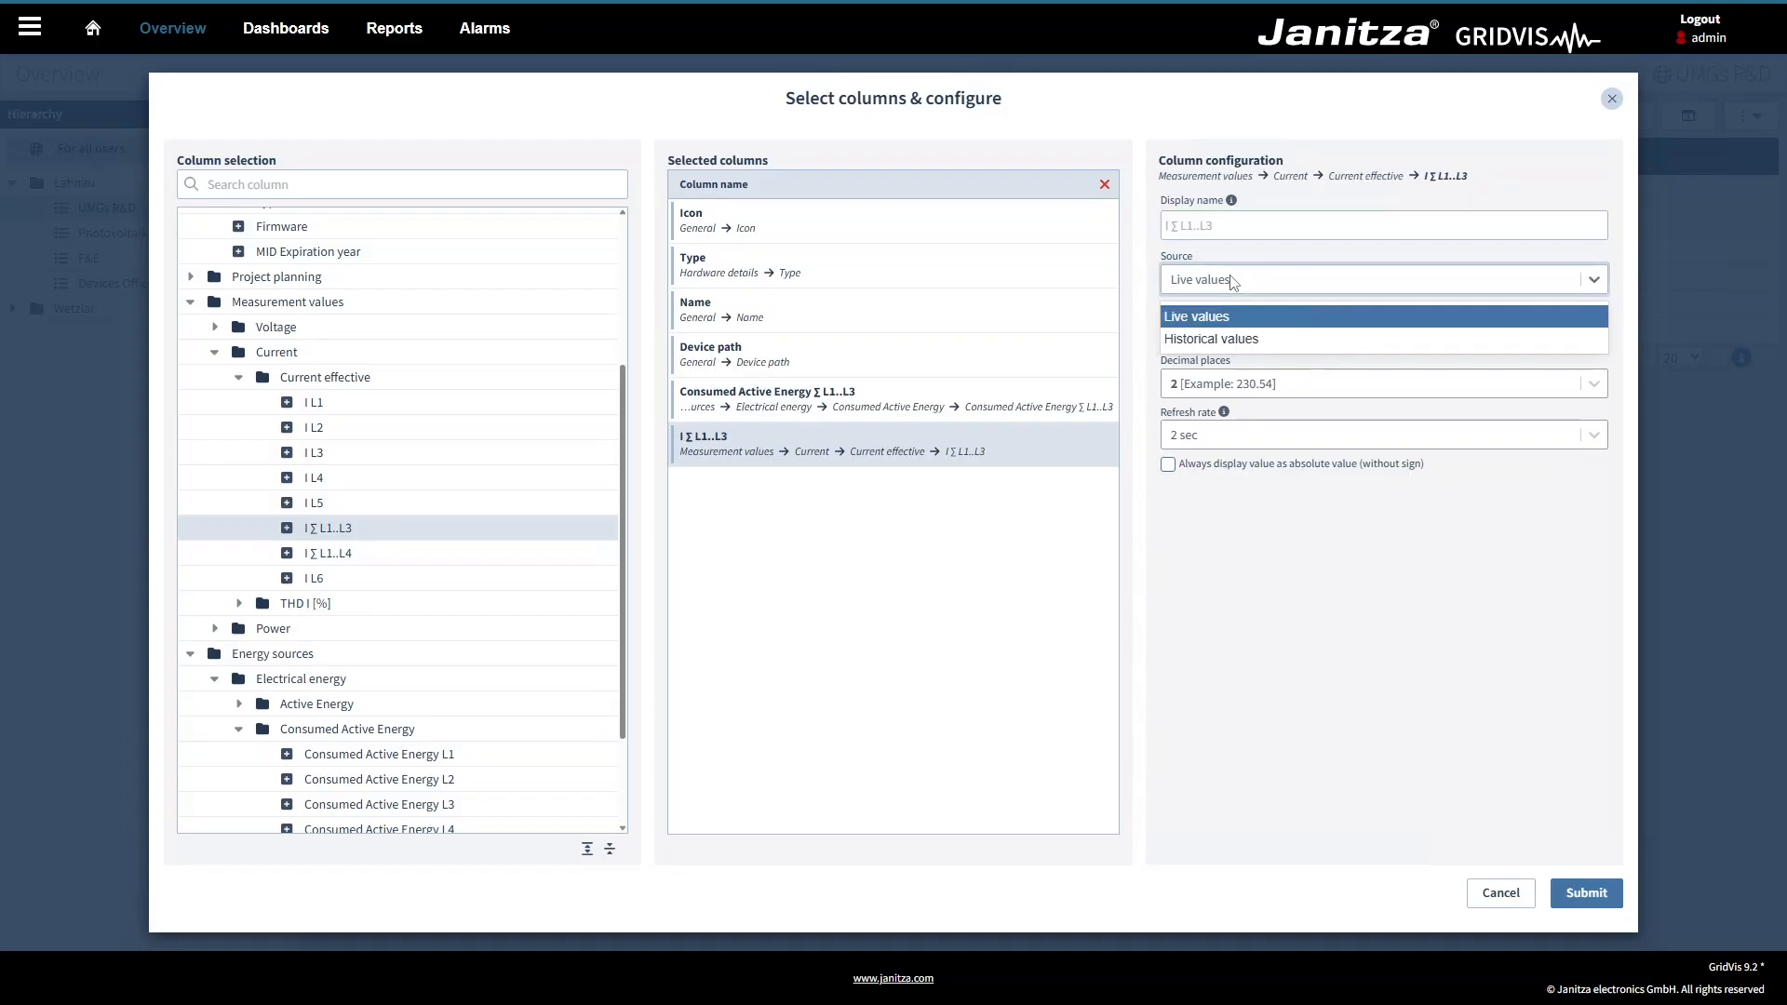
left_click(1248, 340)
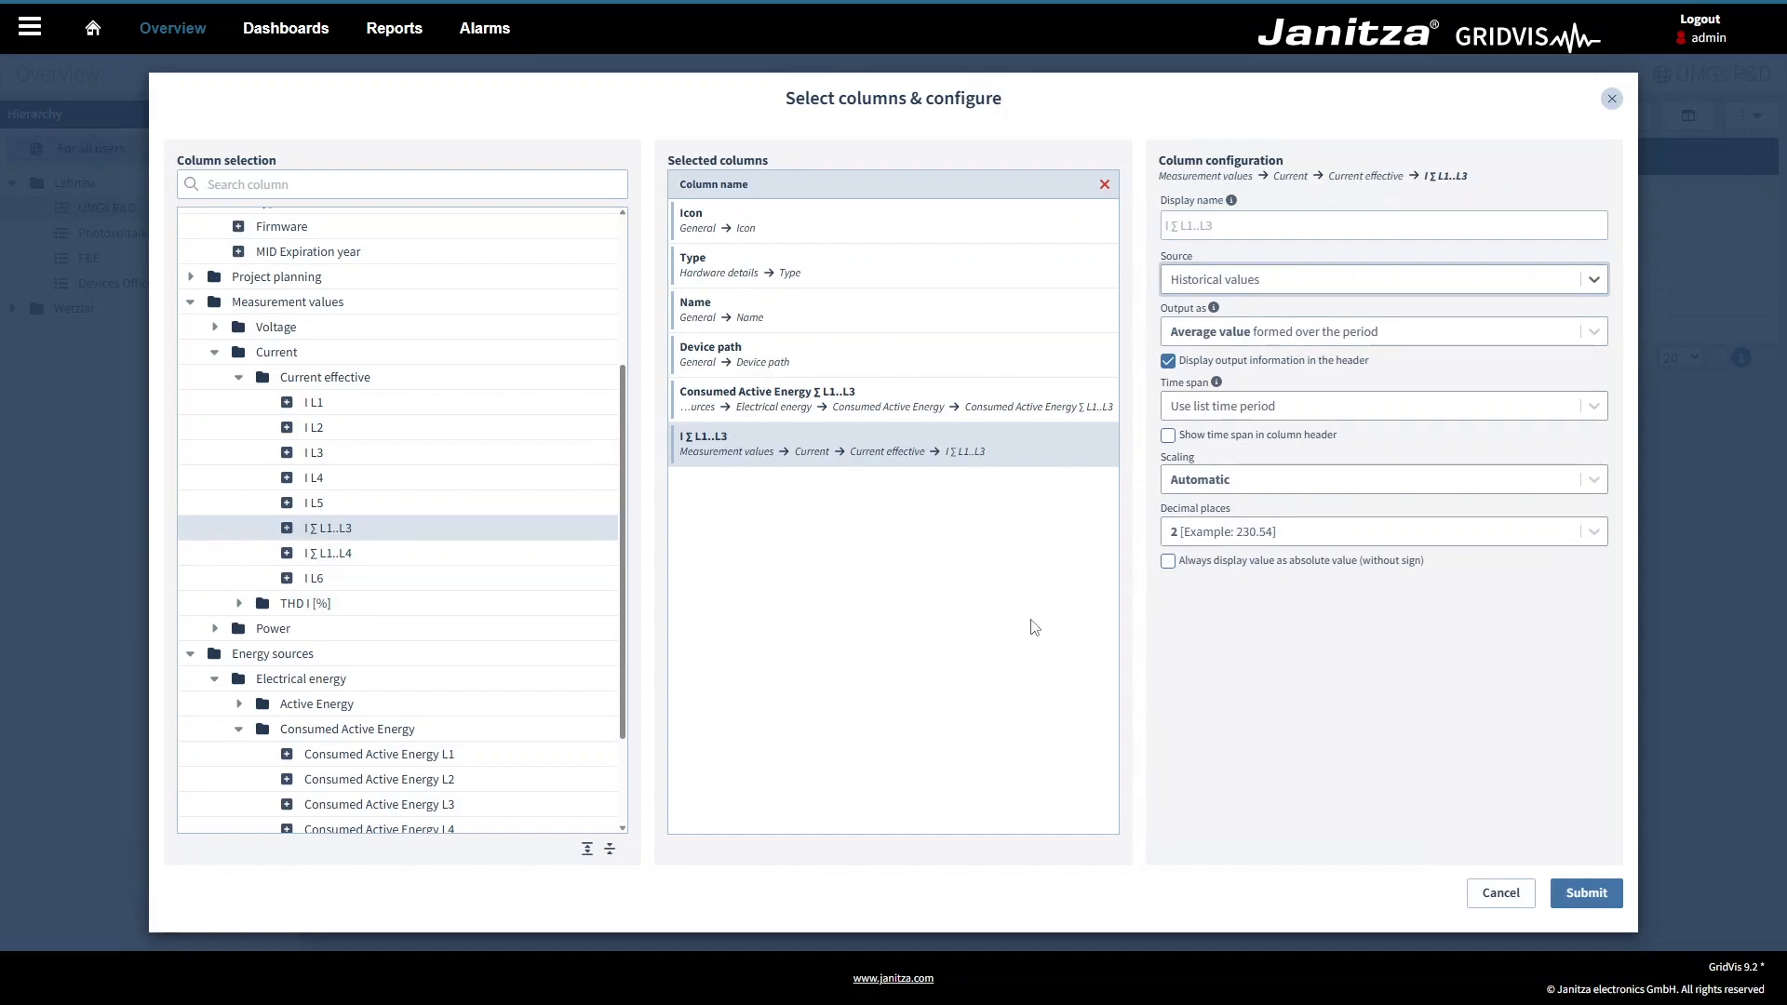
- Add a second Consumed Active Energy ∑ L1..L3 column output as CO₂ emission (t), keep the proportion bar, and apply the column configuration
left_click_drag(624, 638, 606, 726)
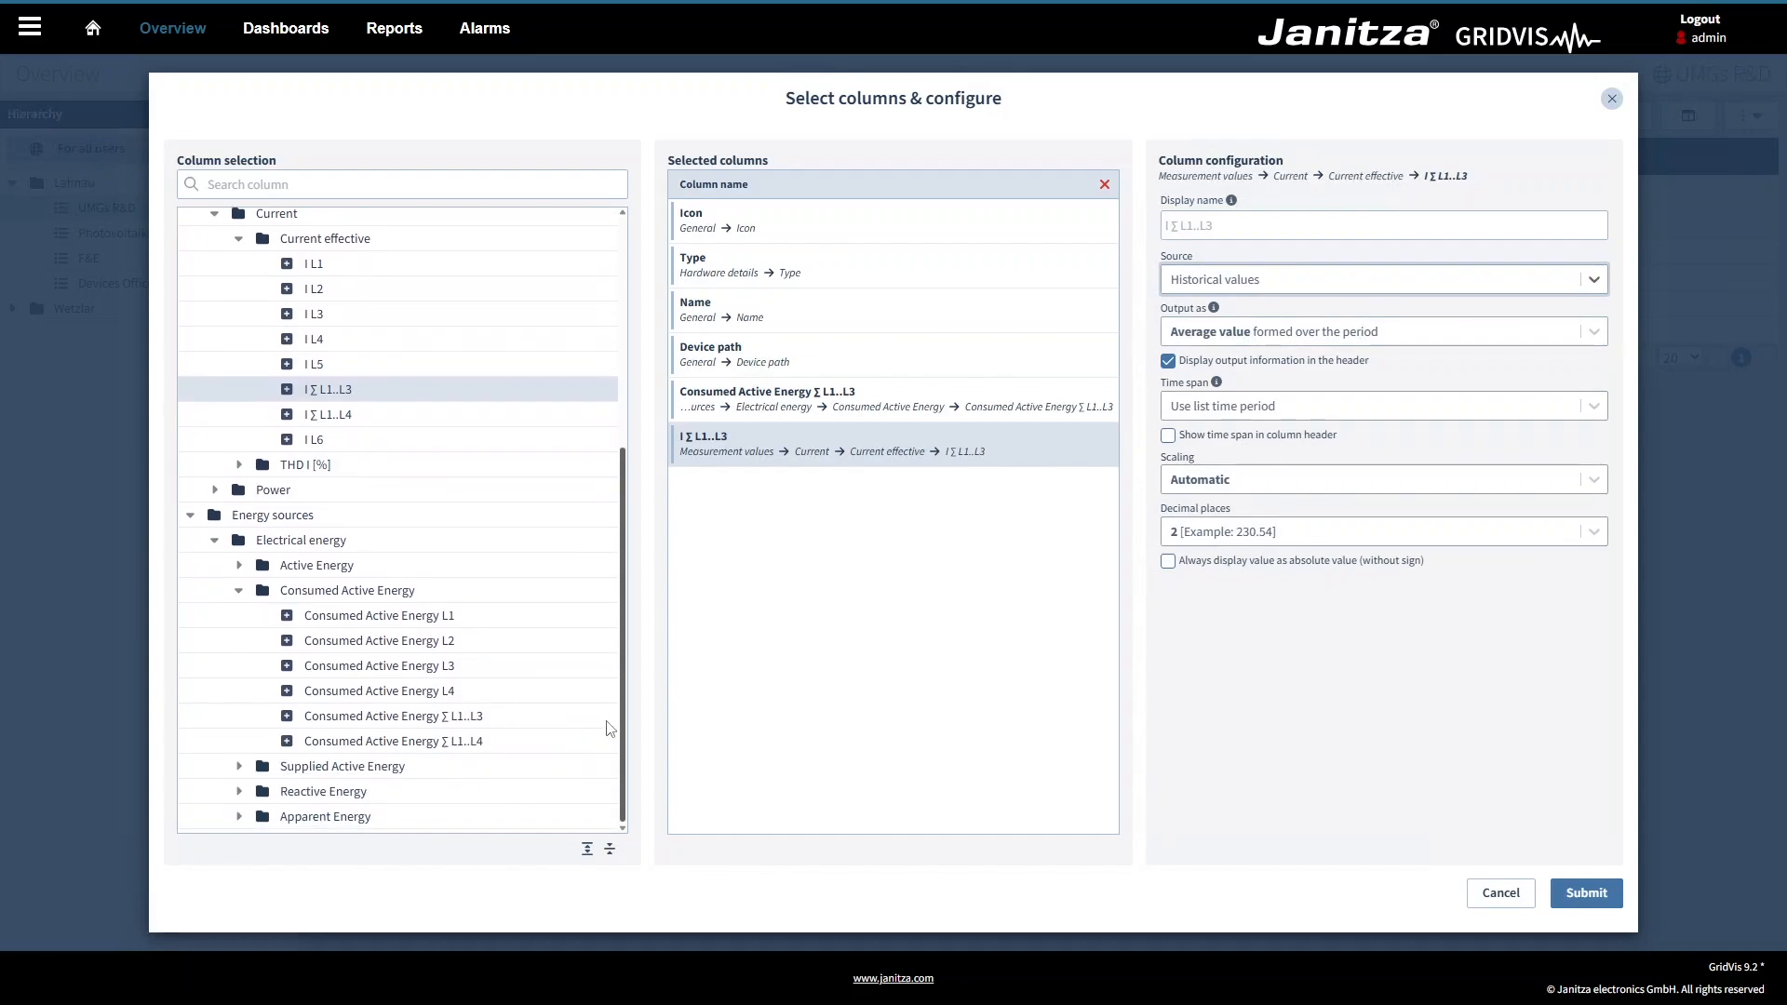
left_click(288, 718)
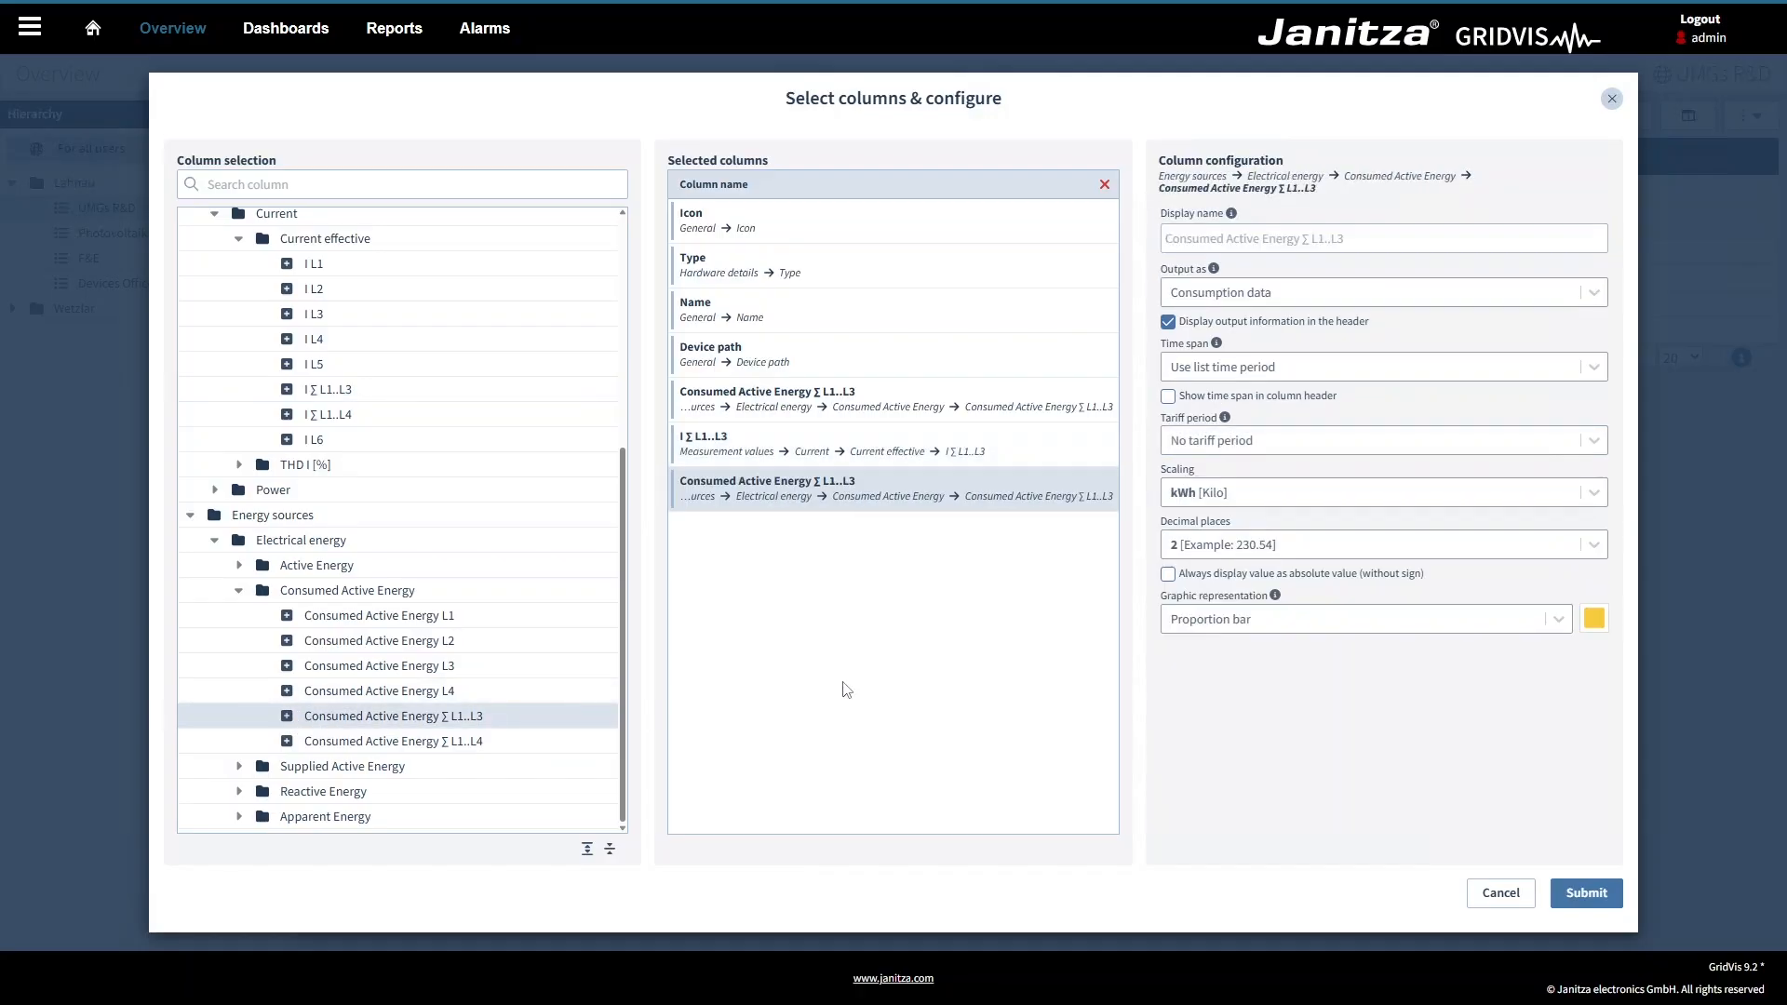
left_click(1213, 295)
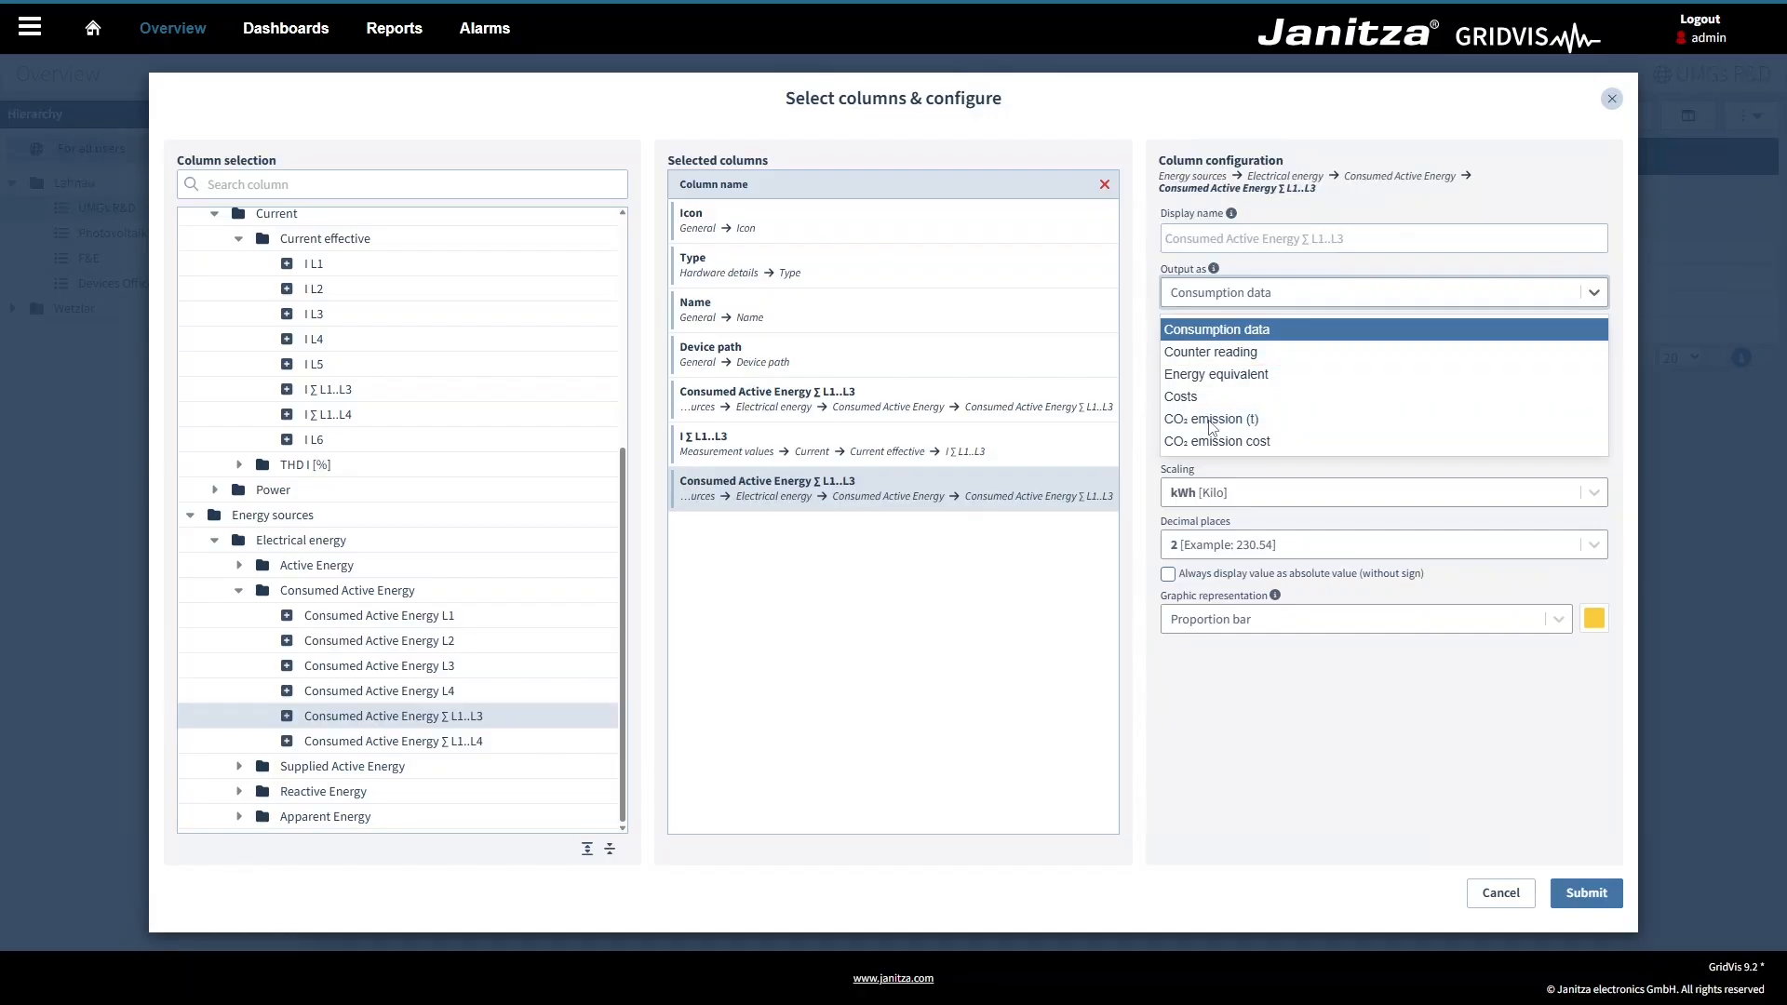
left_click(1209, 420)
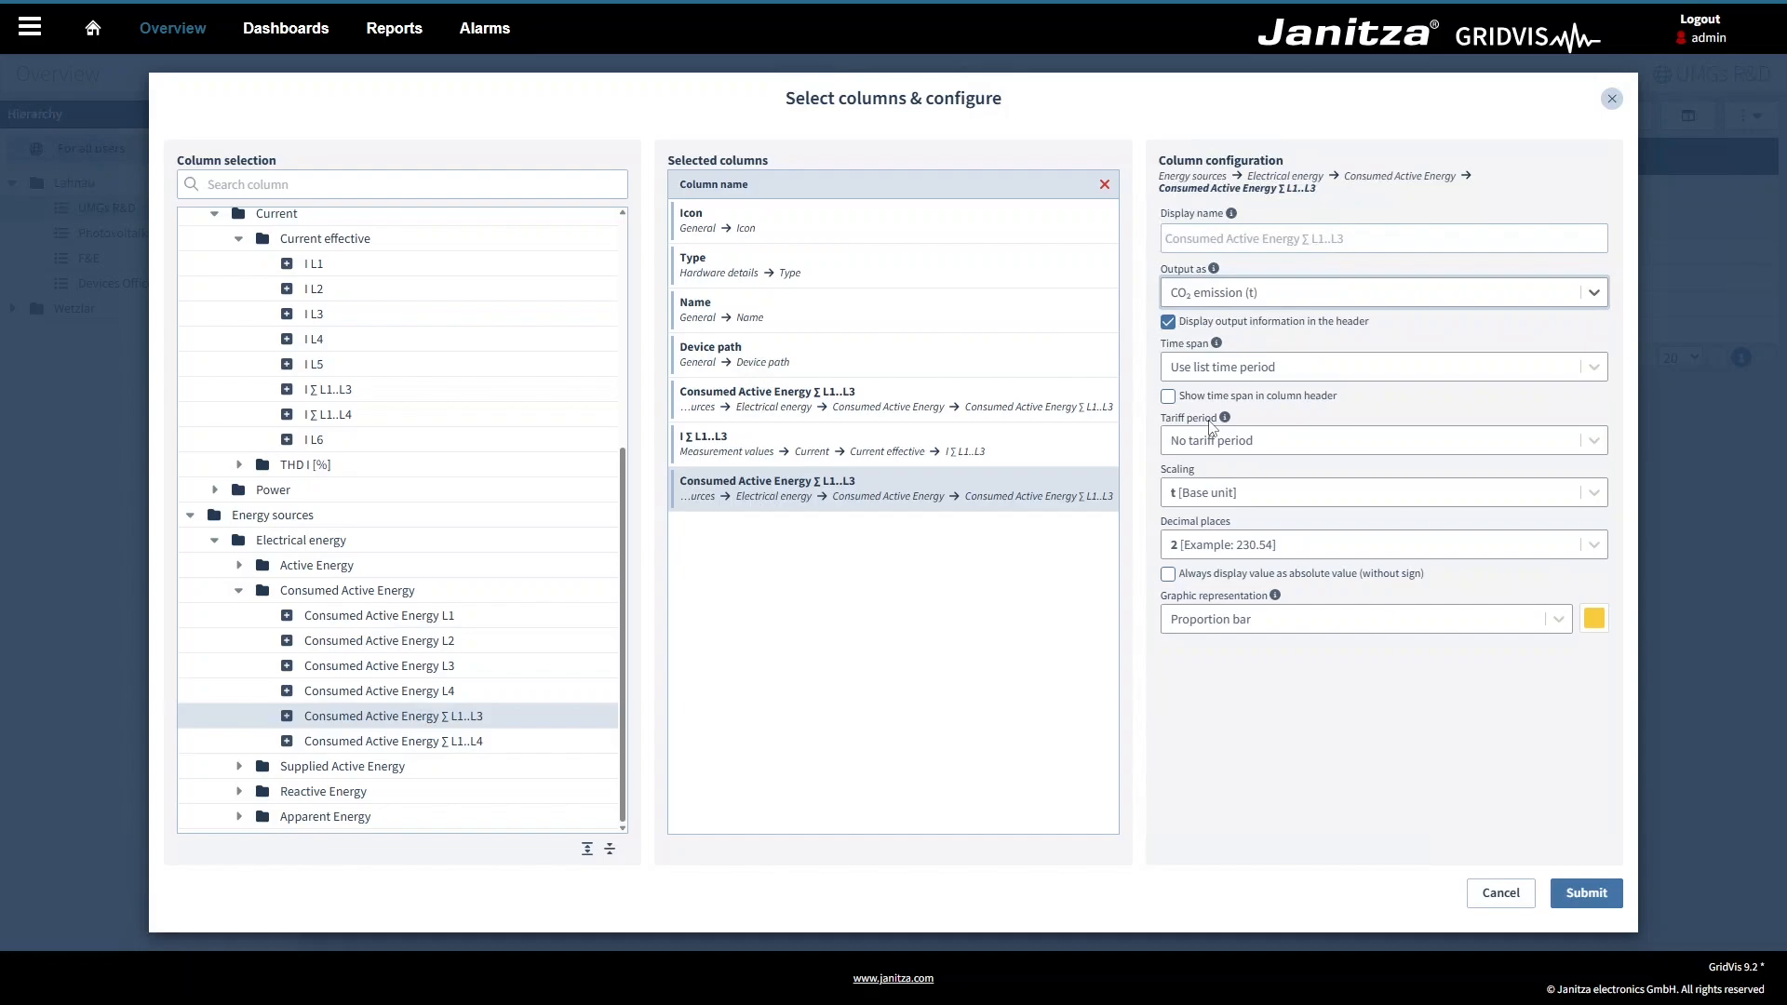
left_click(1249, 628)
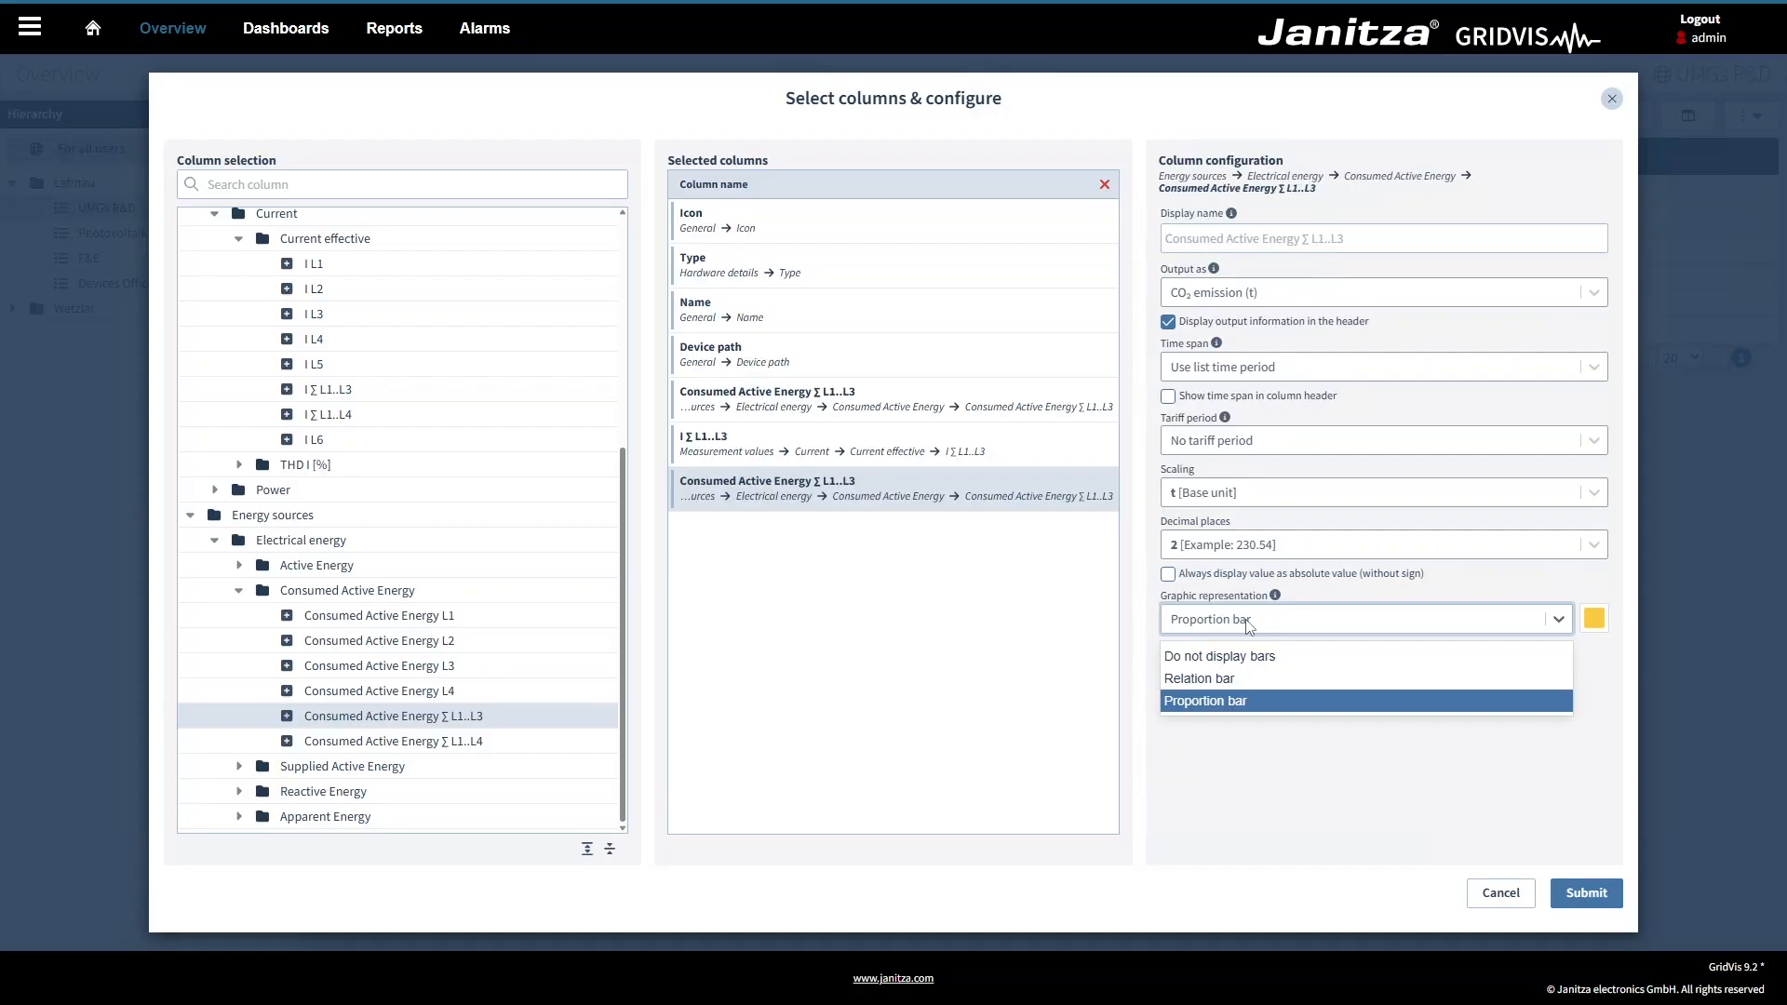
left_click(1249, 627)
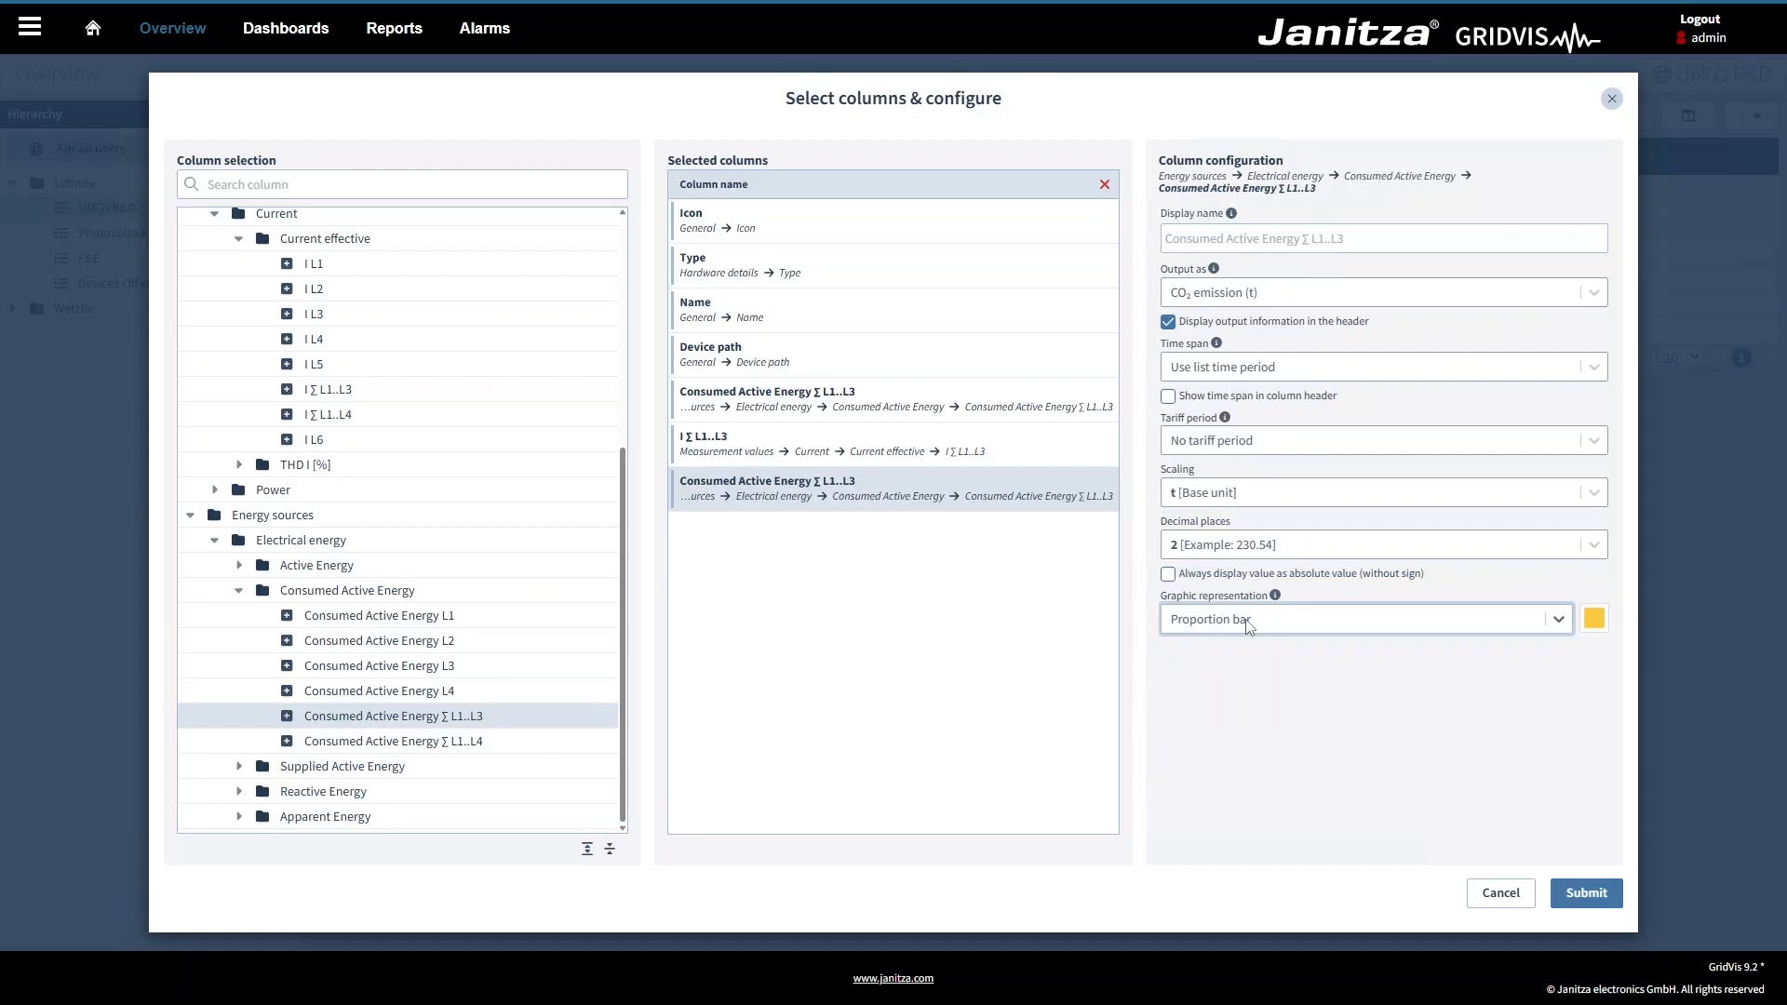
left_click(1572, 897)
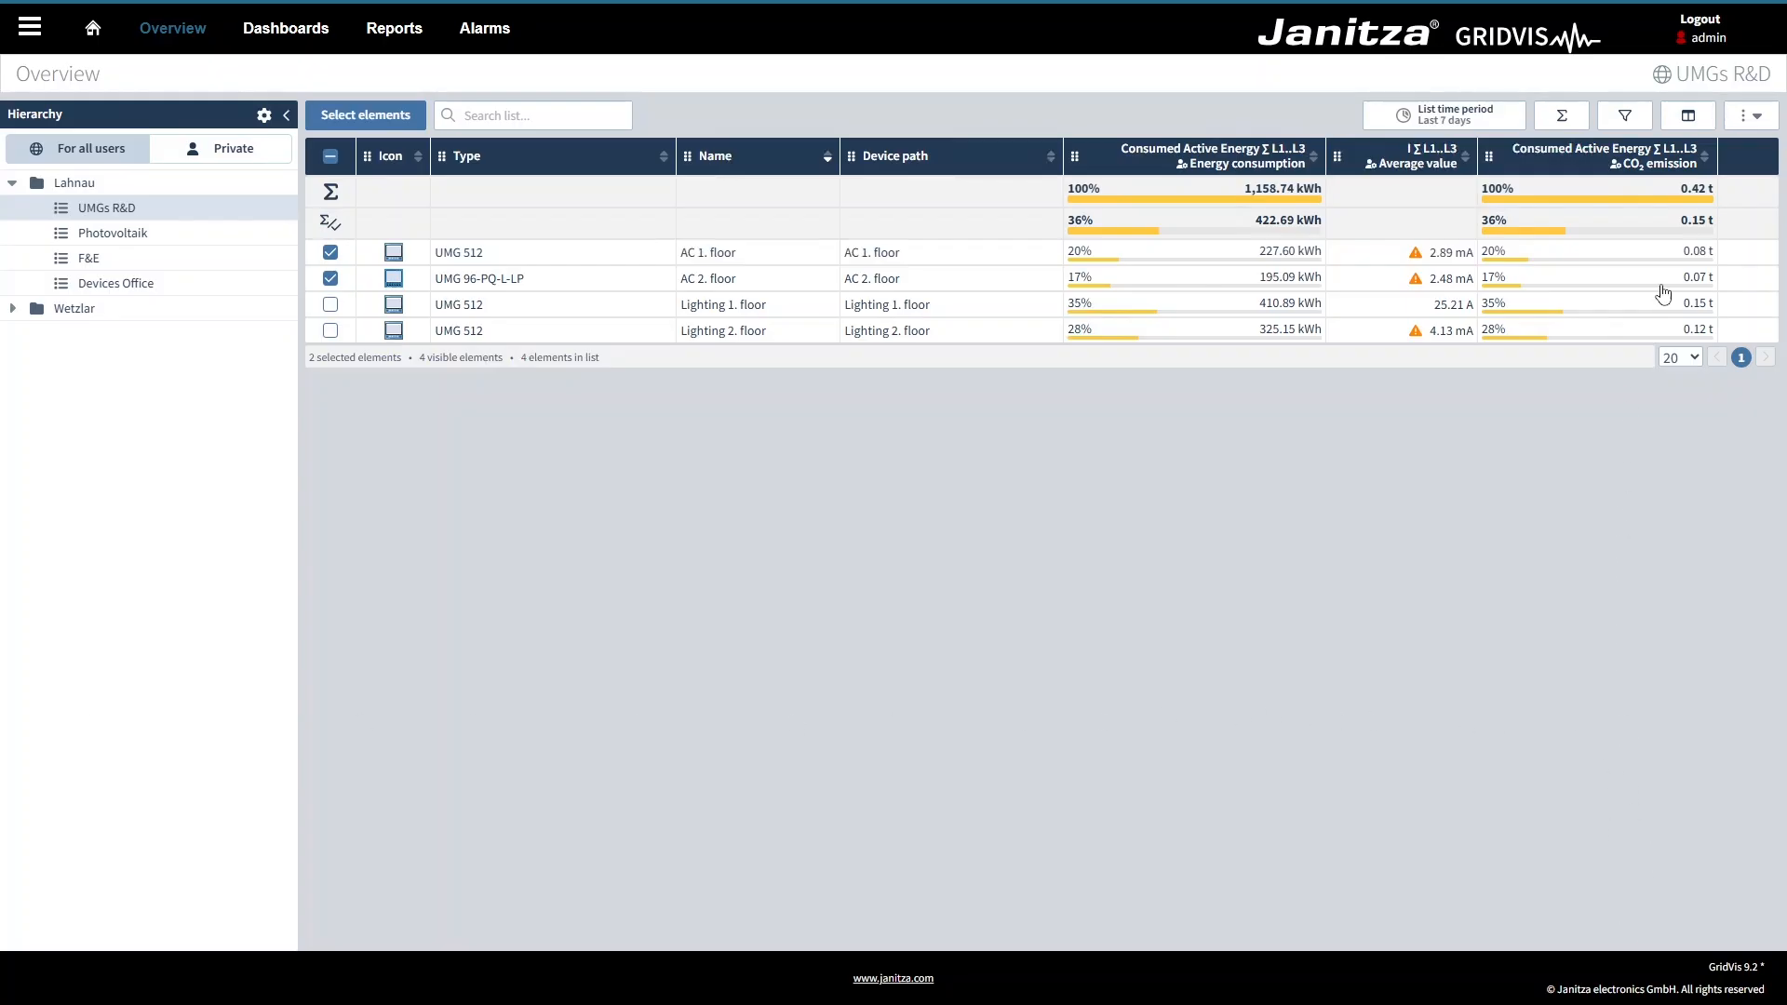
- Examine the additional options for the list and the row actions available for AC 2. floor
left_click(1752, 119)
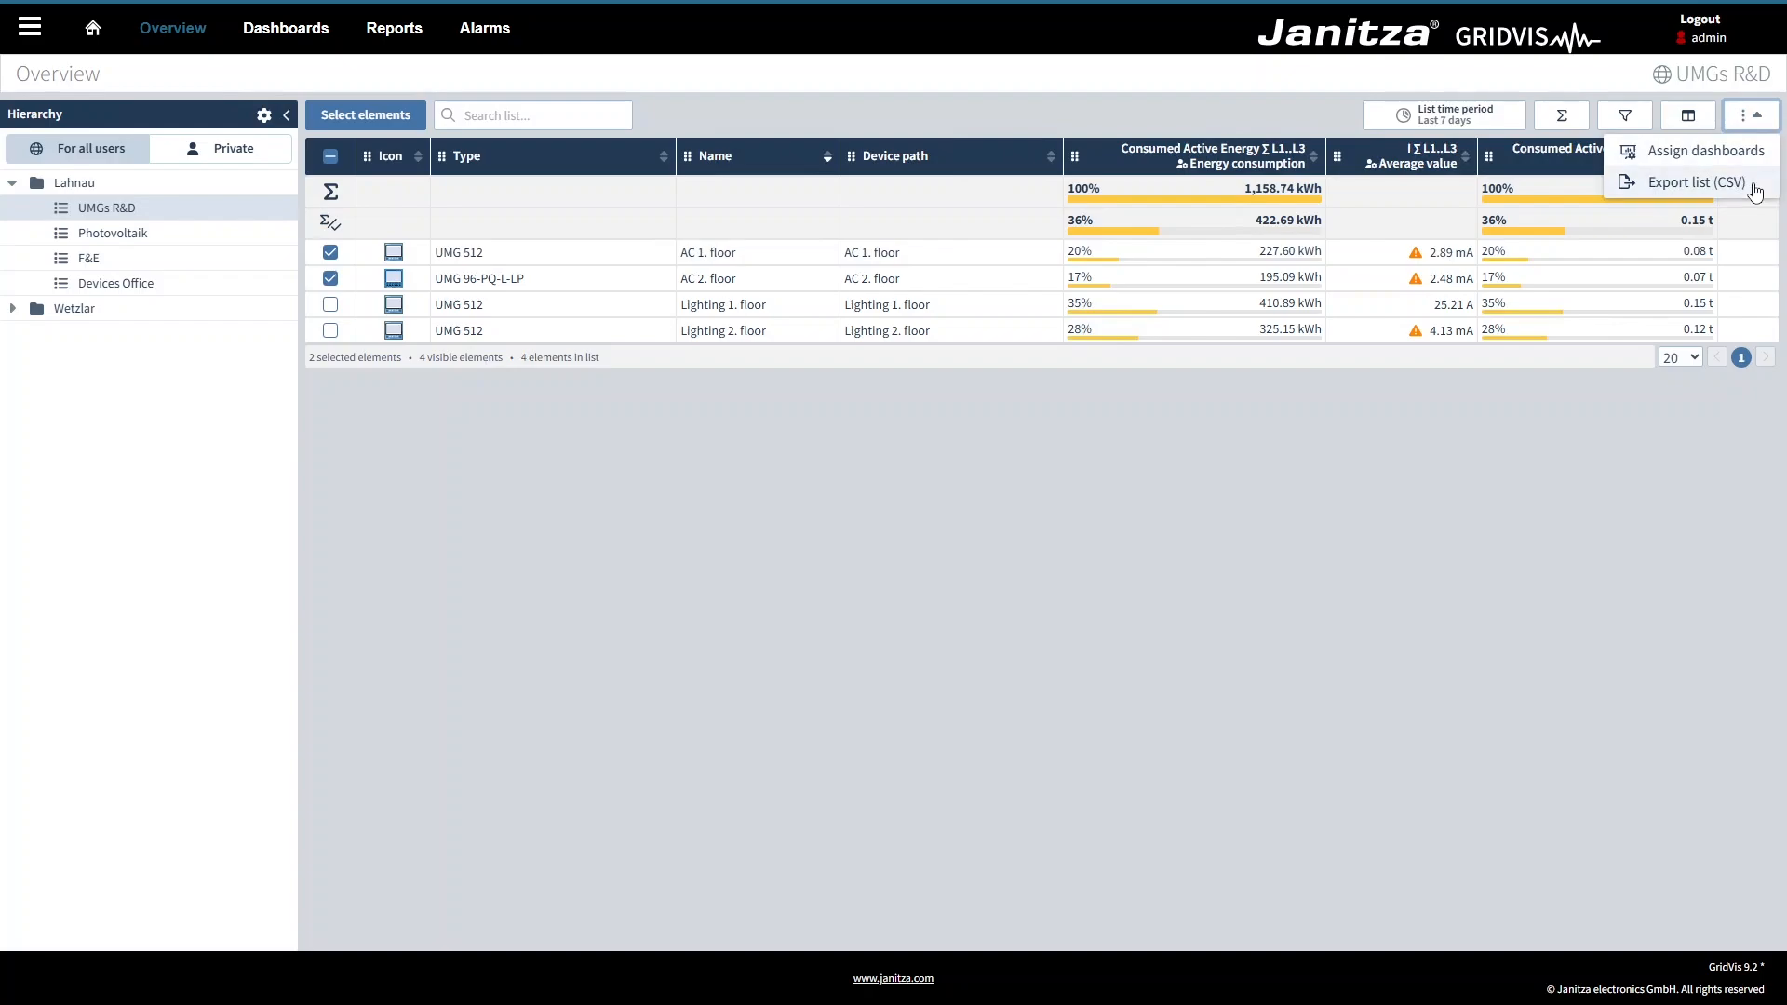
left_click(1724, 428)
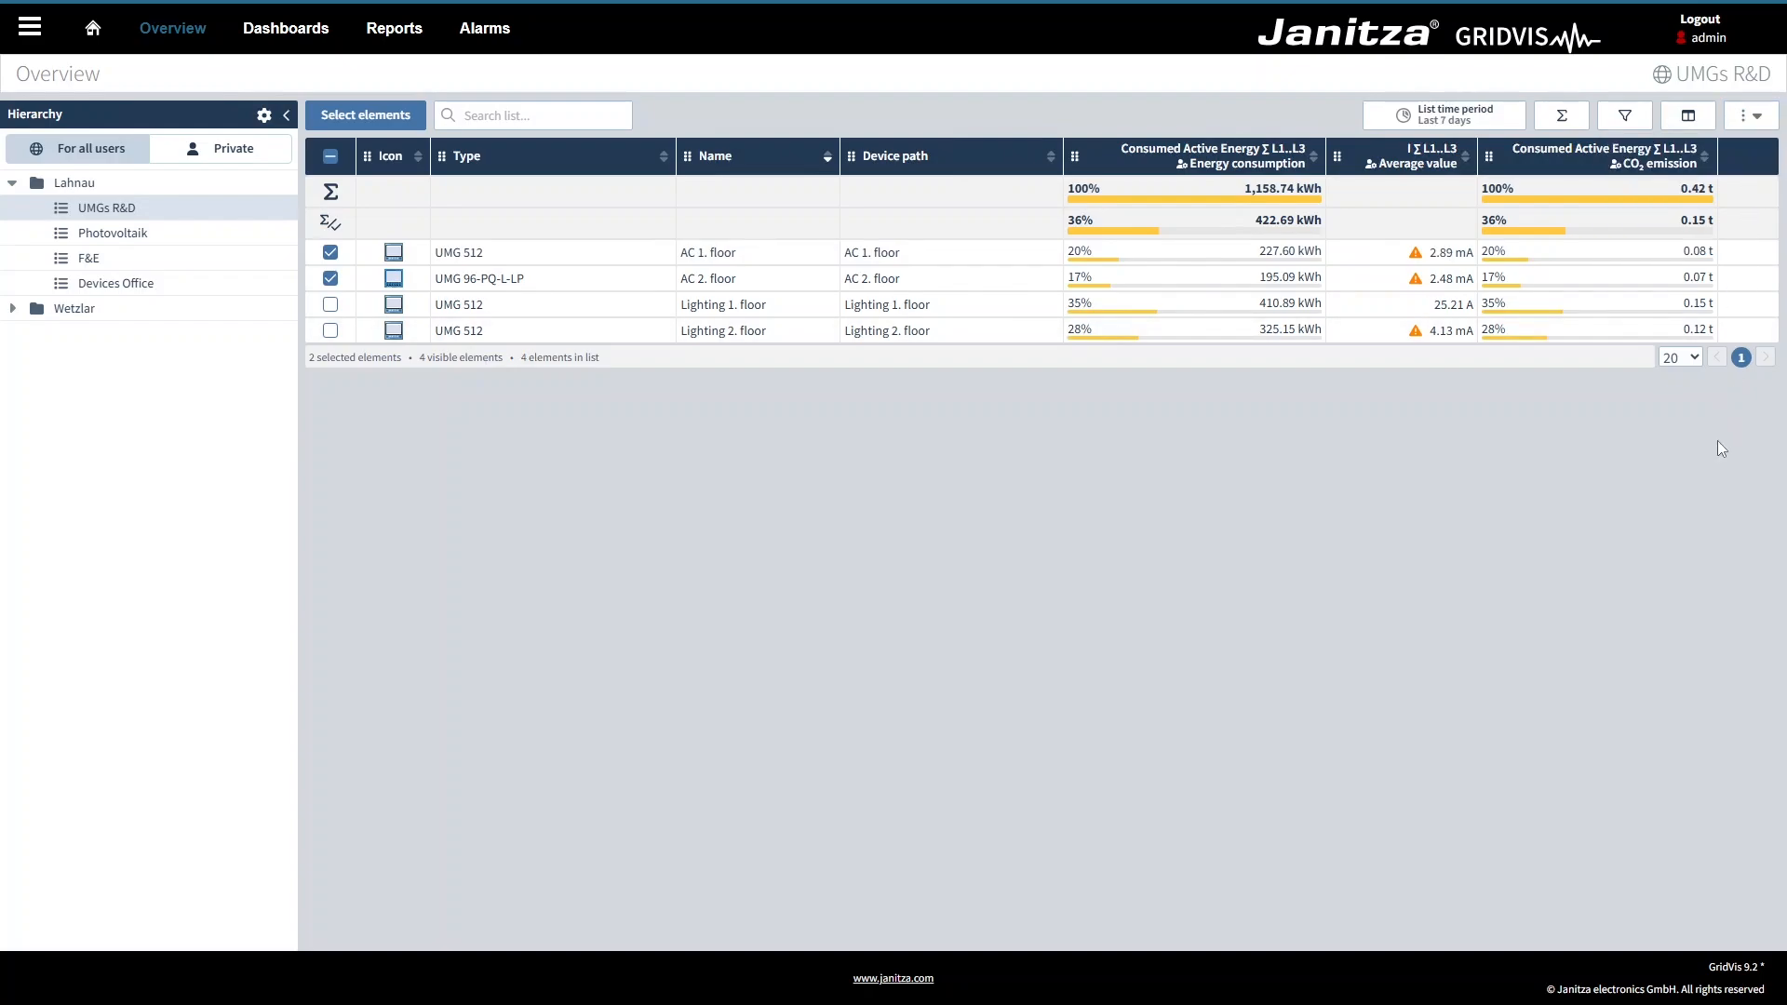
mouse_move(1762, 284)
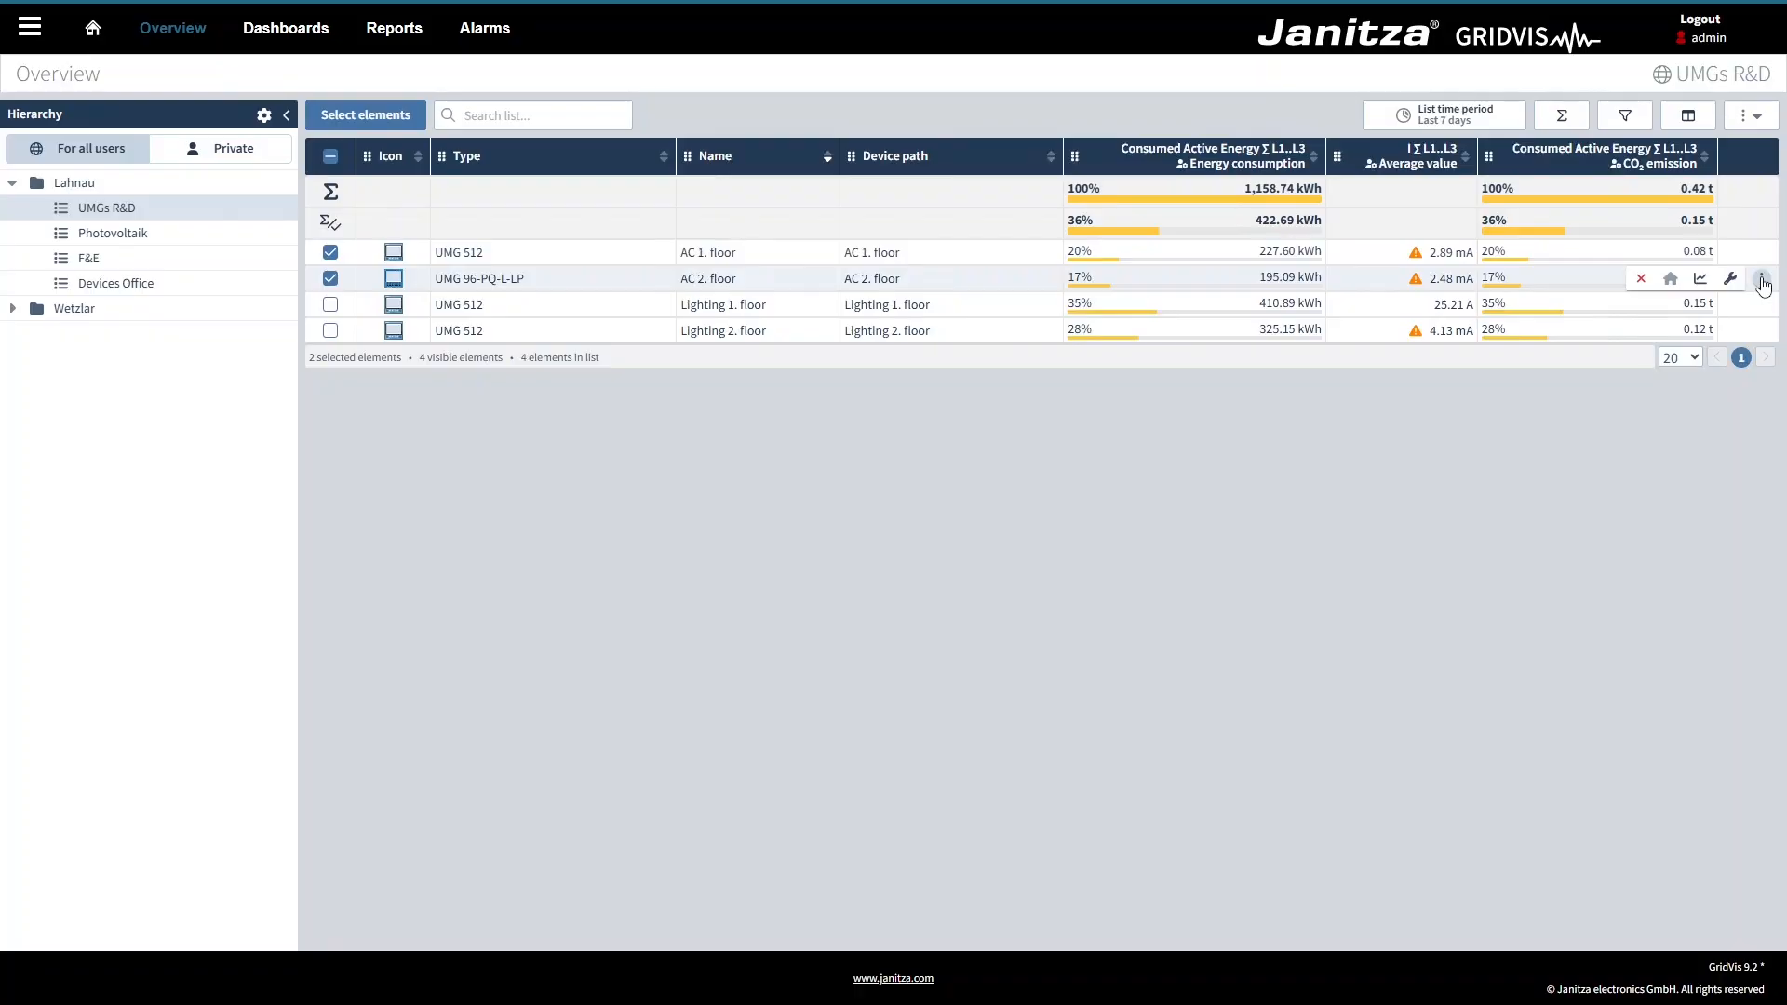